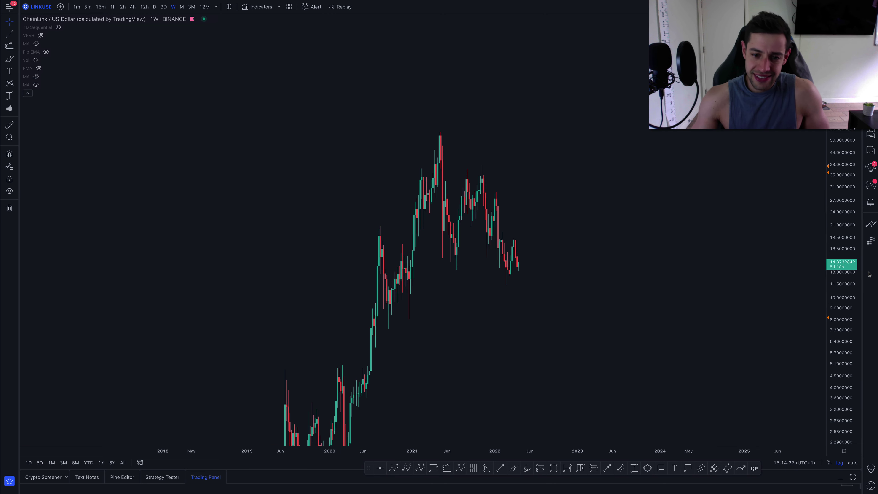
Mark the 2021 peak, later highs and recent lows with yellow brush strokes, then undo them.
{"action": "left_click", "coordinate": [514, 468]}
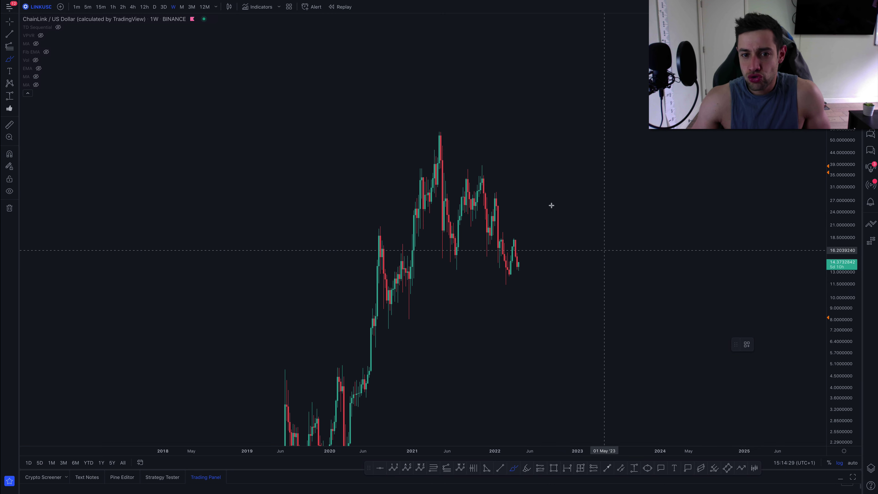
{"action": "left_click_drag", "start_coordinate": [421, 128], "coordinate": [441, 125]}
{"action": "mouse_move", "coordinate": [456, 164]}
{"action": "left_mouse_down"}
{"action": "mouse_move", "coordinate": [499, 166]}
{"action": "mouse_move", "coordinate": [519, 191]}
{"action": "left_mouse_up"}
{"action": "left_click_drag", "start_coordinate": [440, 271], "coordinate": [530, 294]}
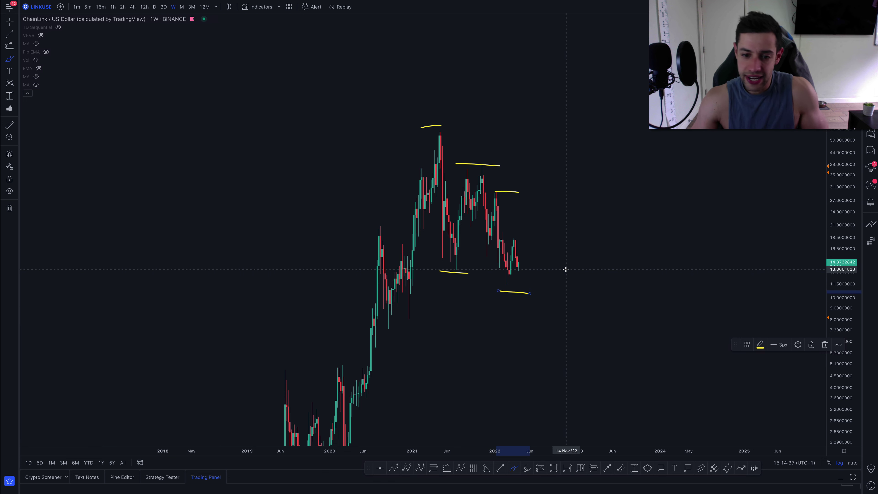
{"action": "key", "text": "ctrl+z"}
{"action": "key", "text": "ctrl+z"}
{"action": "key", "text": "ctrl+z"}
{"action": "key", "text": "ctrl+z"}
{"action": "key", "text": "ctrl+z"}
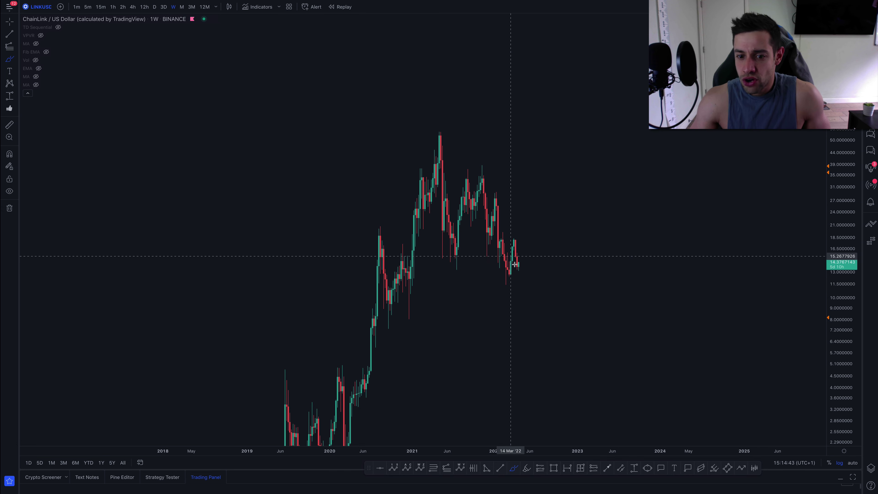
Sketch a projected rise and drop toward 8.5 plus a low near 8, then undo them.
{"action": "left_click_drag", "start_coordinate": [518, 270], "coordinate": [546, 225]}
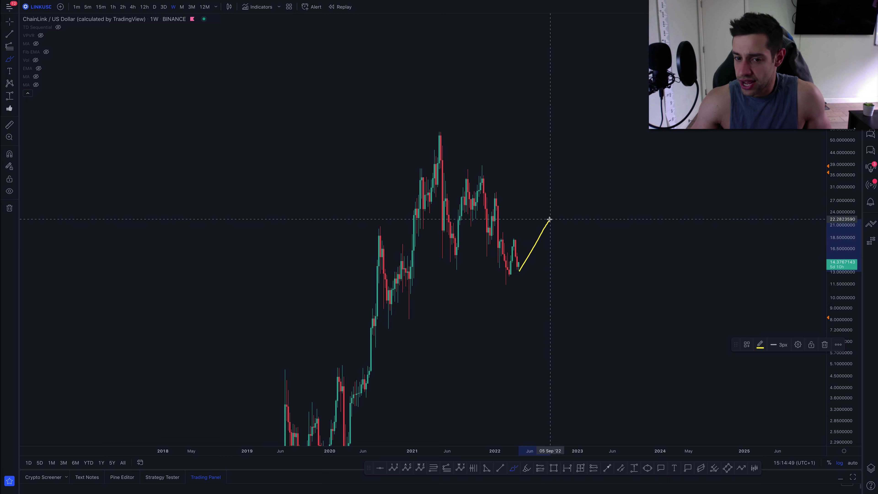
{"action": "left_click_drag", "start_coordinate": [550, 220], "coordinate": [580, 311]}
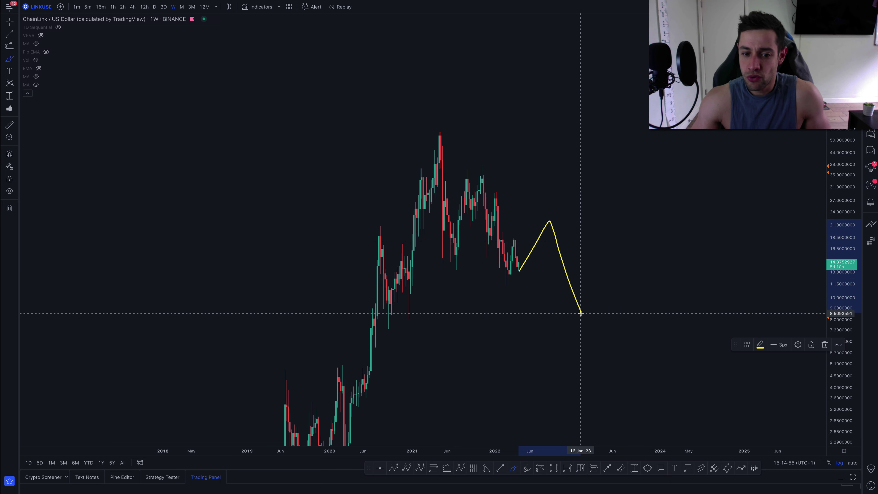
{"action": "left_click_drag", "start_coordinate": [581, 313], "coordinate": [581, 314]}
{"action": "mouse_move", "coordinate": [405, 321]}
{"action": "left_mouse_down"}
{"action": "mouse_move", "coordinate": [422, 321]}
{"action": "mouse_move", "coordinate": [396, 333]}
{"action": "left_mouse_up"}
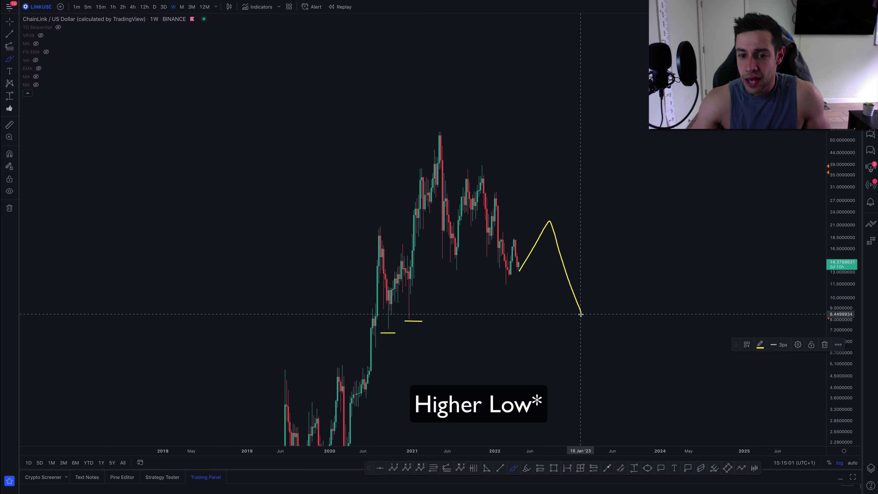
{"action": "mouse_move", "coordinate": [581, 314]}
{"action": "left_mouse_down"}
{"action": "mouse_move", "coordinate": [616, 294]}
{"action": "mouse_move", "coordinate": [655, 293]}
{"action": "mouse_move", "coordinate": [686, 147]}
{"action": "left_mouse_up"}
{"action": "key", "text": "ctrl+z"}
{"action": "key", "text": "ctrl+z"}
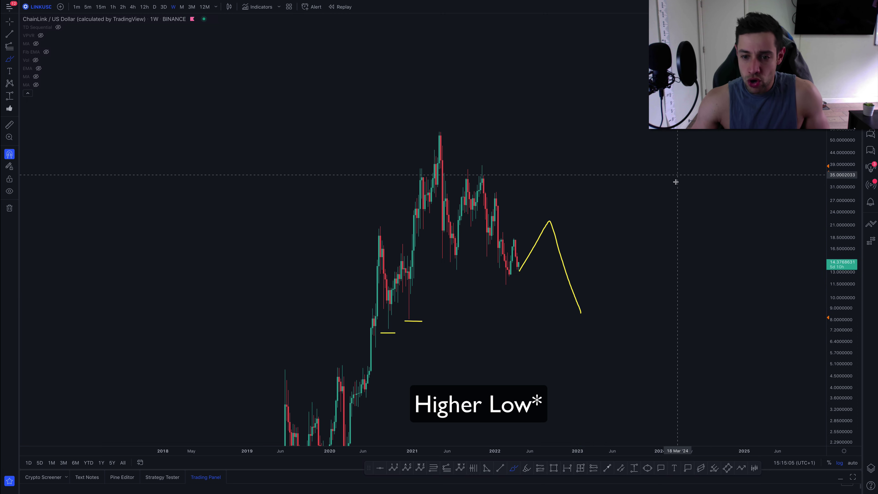
{"action": "key", "text": "ctrl+z"}
{"action": "key", "text": "ctrl+z"}
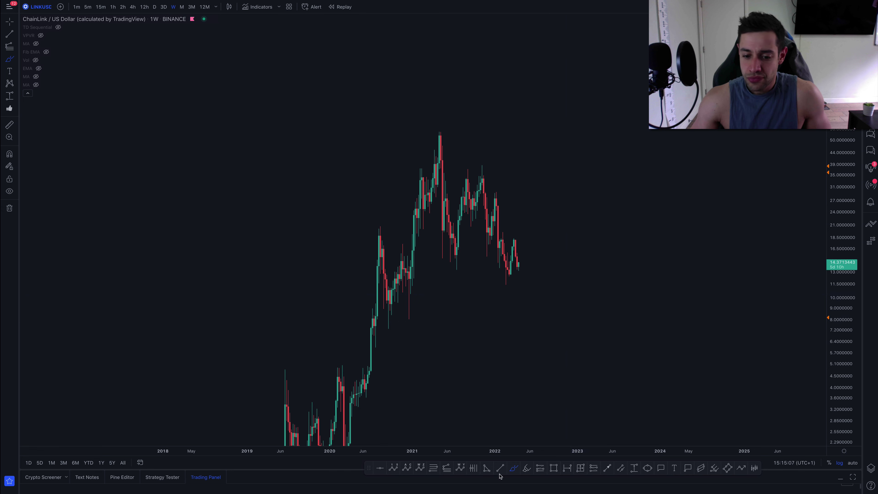
Draw a choppy projected path from the last candle, zoom out, and box the 2019–2020 range.
{"action": "mouse_move", "coordinate": [520, 265]}
{"action": "left_mouse_down"}
{"action": "mouse_move", "coordinate": [537, 307]}
{"action": "mouse_move", "coordinate": [552, 285]}
{"action": "mouse_move", "coordinate": [564, 304]}
{"action": "mouse_move", "coordinate": [585, 294]}
{"action": "mouse_move", "coordinate": [606, 249]}
{"action": "mouse_move", "coordinate": [627, 364]}
{"action": "left_mouse_up"}
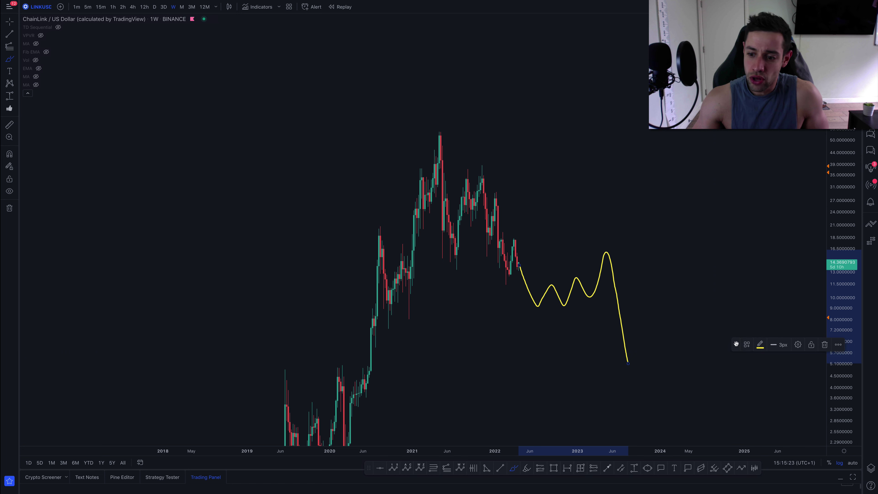
{"action": "left_click_drag", "start_coordinate": [736, 345], "coordinate": [732, 475]}
{"action": "scroll", "coordinate": [703, 384], "scroll_direction": "down", "scroll_amount": 3}
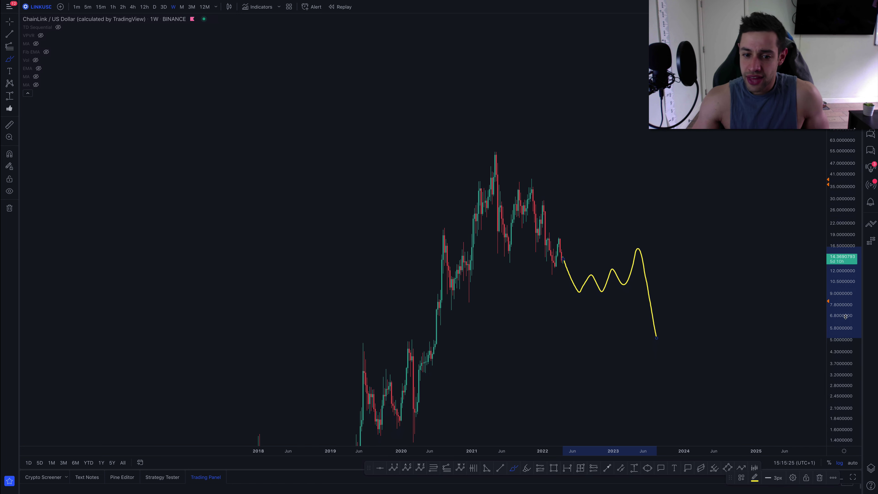
{"action": "mouse_move", "coordinate": [349, 329]}
{"action": "left_mouse_down"}
{"action": "mouse_move", "coordinate": [700, 334]}
{"action": "mouse_move", "coordinate": [702, 410]}
{"action": "mouse_move", "coordinate": [344, 412]}
{"action": "left_mouse_up"}
{"action": "left_click_drag", "start_coordinate": [348, 377], "coordinate": [349, 330]}
Circle the 2018 peak and trace the swings from the 2019 rally through 2021 into 2022.
{"action": "left_click_drag", "start_coordinate": [553, 337], "coordinate": [581, 267]}
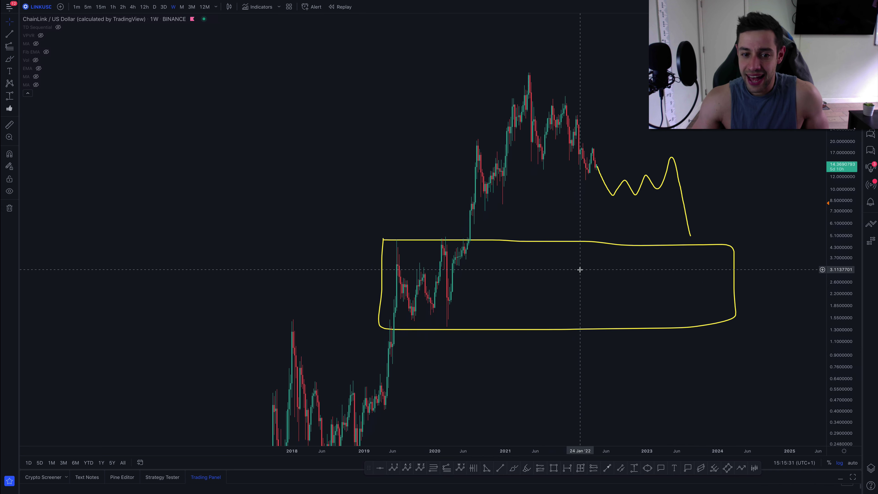
{"action": "left_click", "coordinate": [517, 470]}
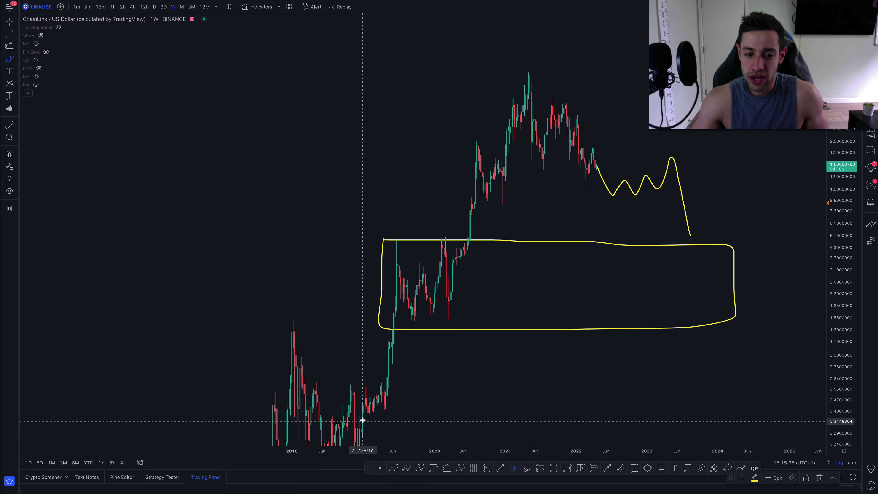
{"action": "mouse_move", "coordinate": [363, 420]}
{"action": "left_mouse_down"}
{"action": "mouse_move", "coordinate": [407, 256]}
{"action": "mouse_move", "coordinate": [411, 311]}
{"action": "mouse_move", "coordinate": [453, 252]}
{"action": "mouse_move", "coordinate": [446, 240]}
{"action": "mouse_move", "coordinate": [448, 324]}
{"action": "left_mouse_up"}
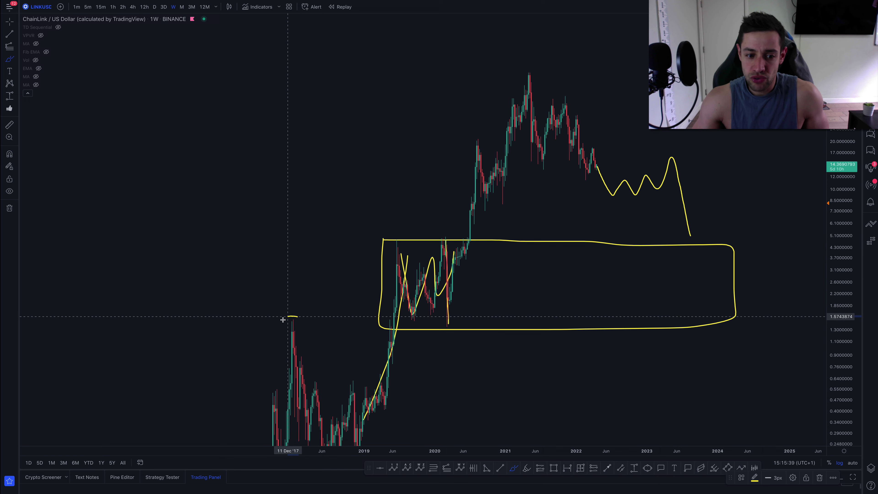
{"action": "mouse_move", "coordinate": [288, 316]}
{"action": "left_mouse_down"}
{"action": "mouse_move", "coordinate": [300, 333]}
{"action": "mouse_move", "coordinate": [296, 314]}
{"action": "left_mouse_up"}
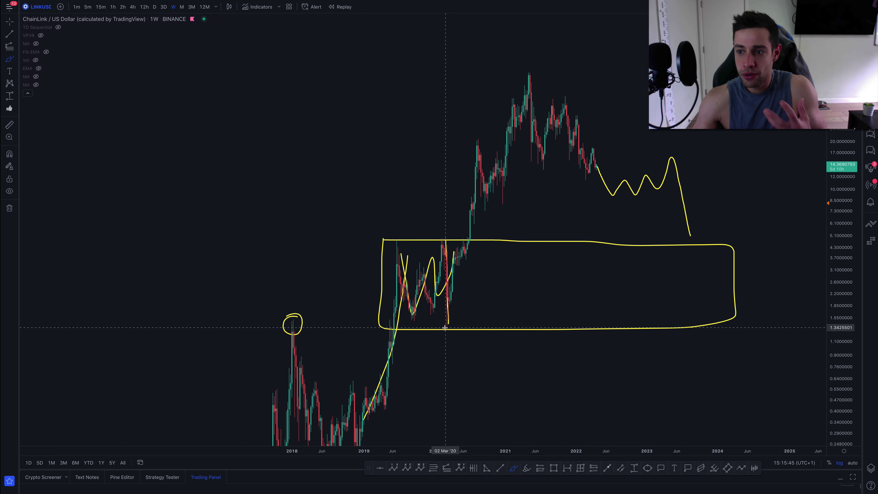
{"action": "mouse_move", "coordinate": [445, 330]}
{"action": "left_mouse_down"}
{"action": "mouse_move", "coordinate": [510, 114]}
{"action": "mouse_move", "coordinate": [514, 167]}
{"action": "mouse_move", "coordinate": [531, 104]}
{"action": "mouse_move", "coordinate": [543, 158]}
{"action": "mouse_move", "coordinate": [559, 119]}
{"action": "mouse_move", "coordinate": [582, 149]}
{"action": "mouse_move", "coordinate": [590, 142]}
{"action": "left_mouse_up"}
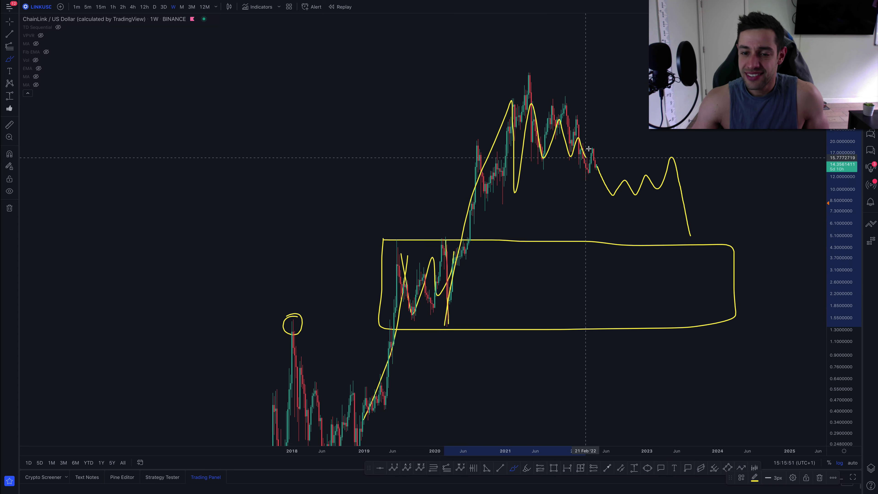
{"action": "mouse_move", "coordinate": [462, 238]}
{"action": "left_mouse_down"}
{"action": "mouse_move", "coordinate": [419, 328]}
{"action": "mouse_move", "coordinate": [448, 234]}
{"action": "left_mouse_up"}
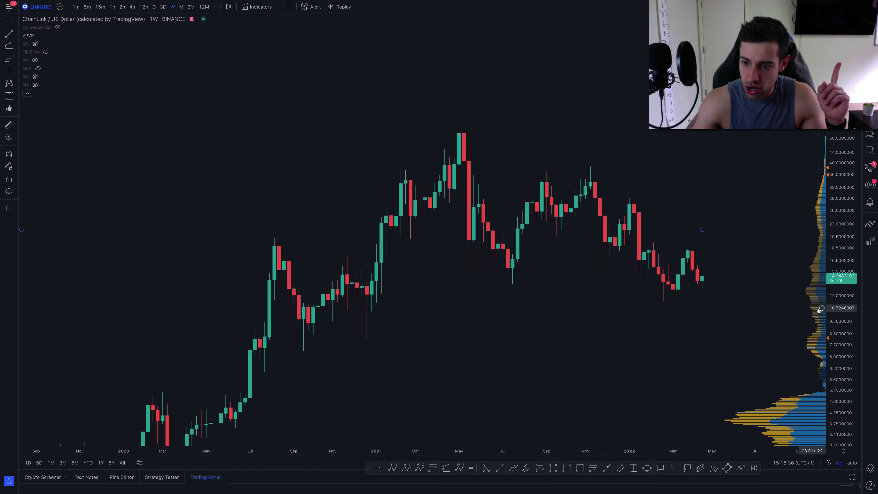
Zoom out and pan the clean chart toward the 2020–2022 candles beside the VPVR profile.
{"action": "scroll", "coordinate": [641, 337], "scroll_direction": "down", "scroll_amount": 5}
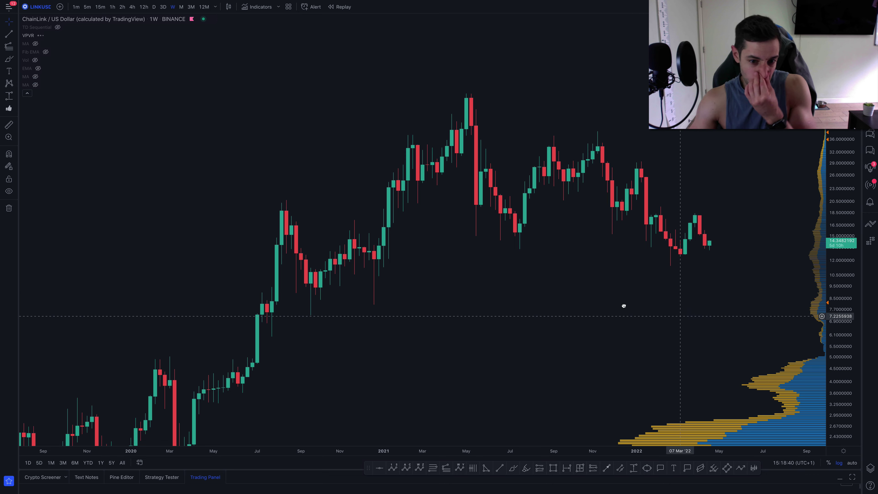
{"action": "scroll", "coordinate": [609, 295], "scroll_direction": "right", "scroll_amount": 3}
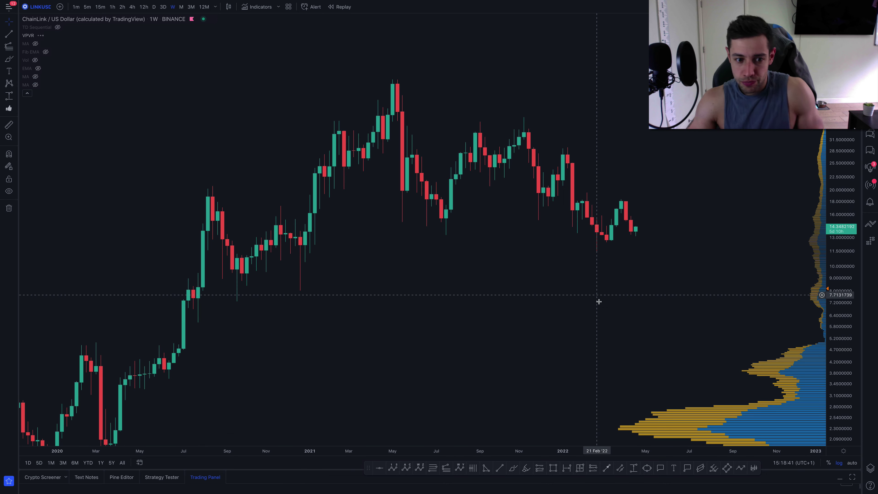
Draw a yellow support line near 8.5, circle its 2020 touches, and project a drop down to it.
{"action": "left_click", "coordinate": [513, 469]}
{"action": "left_click_drag", "start_coordinate": [639, 227], "coordinate": [655, 275]}
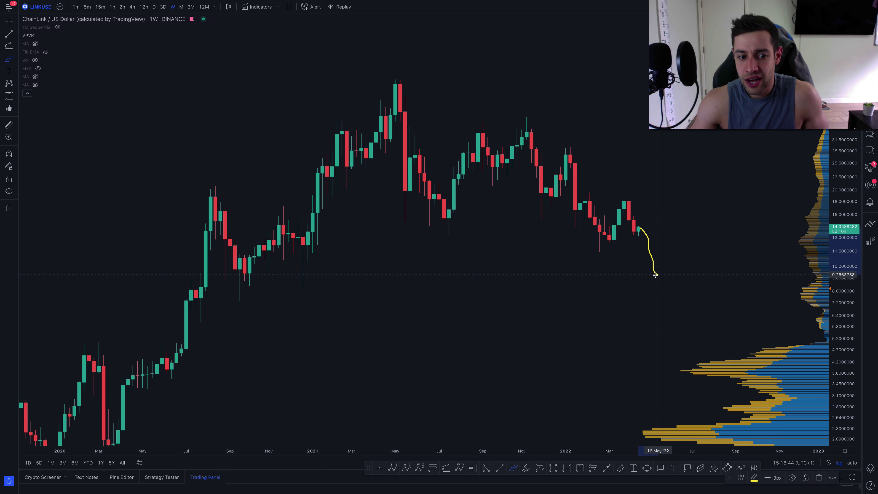
{"action": "left_click_drag", "start_coordinate": [159, 285], "coordinate": [767, 288]}
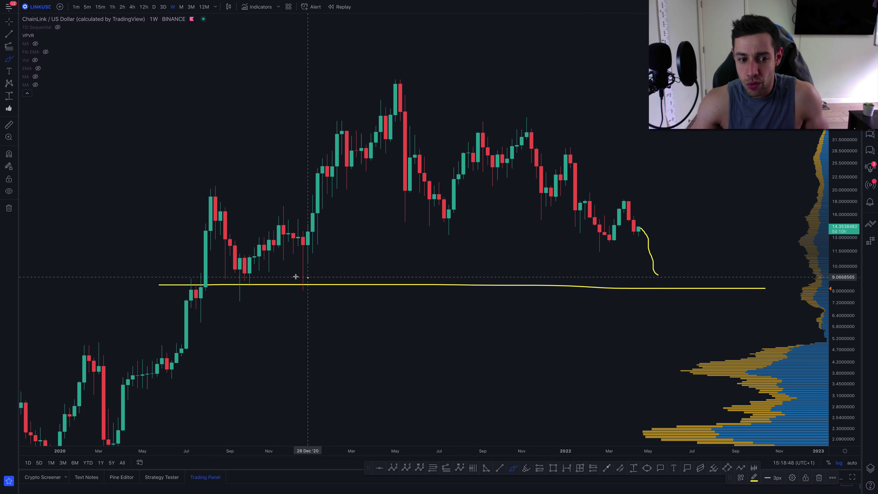
{"action": "left_click_drag", "start_coordinate": [304, 278], "coordinate": [307, 278]}
{"action": "mouse_move", "coordinate": [235, 289]}
{"action": "left_mouse_down"}
{"action": "mouse_move", "coordinate": [228, 297]}
{"action": "mouse_move", "coordinate": [245, 291]}
{"action": "left_mouse_up"}
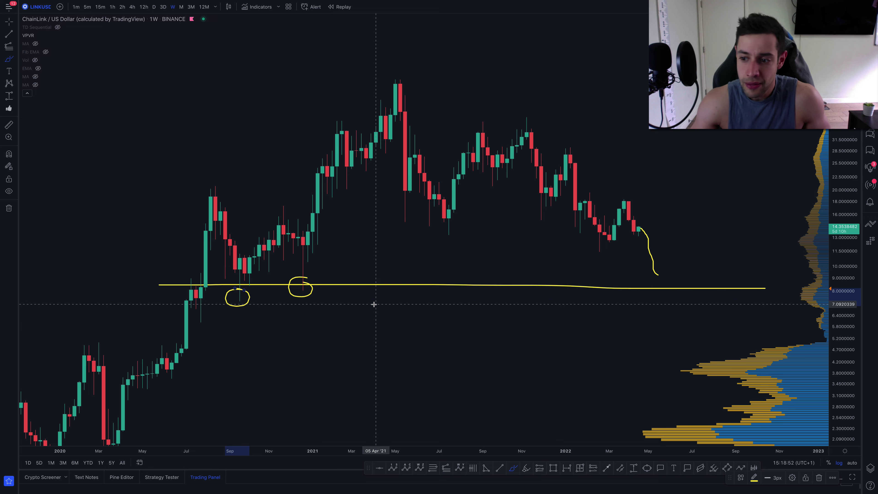
{"action": "left_click_drag", "start_coordinate": [638, 227], "coordinate": [659, 280]}
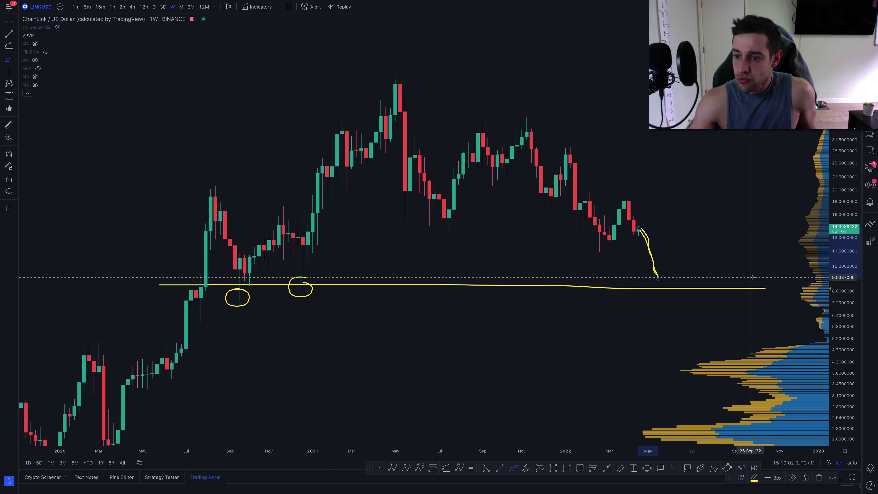
{"action": "left_click_drag", "start_coordinate": [656, 281], "coordinate": [804, 282]}
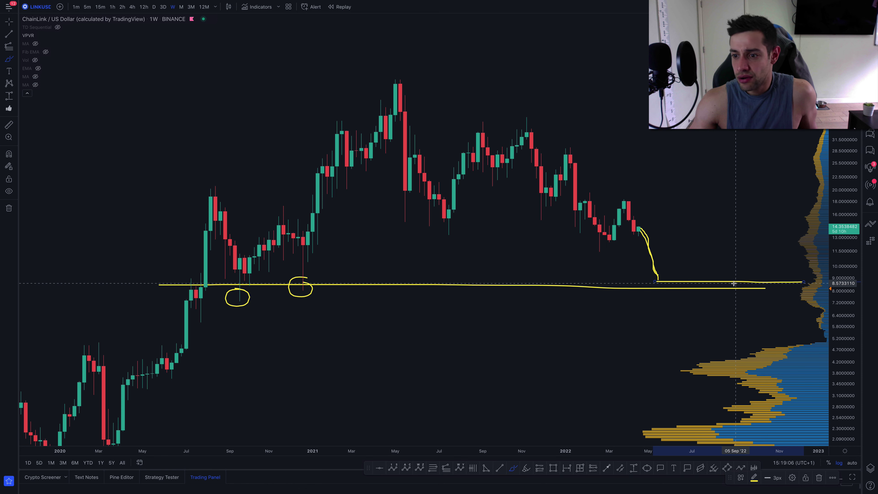
{"action": "mouse_move", "coordinate": [275, 277]}
{"action": "left_mouse_down"}
{"action": "mouse_move", "coordinate": [364, 278]}
{"action": "mouse_move", "coordinate": [304, 281]}
{"action": "mouse_move", "coordinate": [331, 280]}
{"action": "left_mouse_up"}
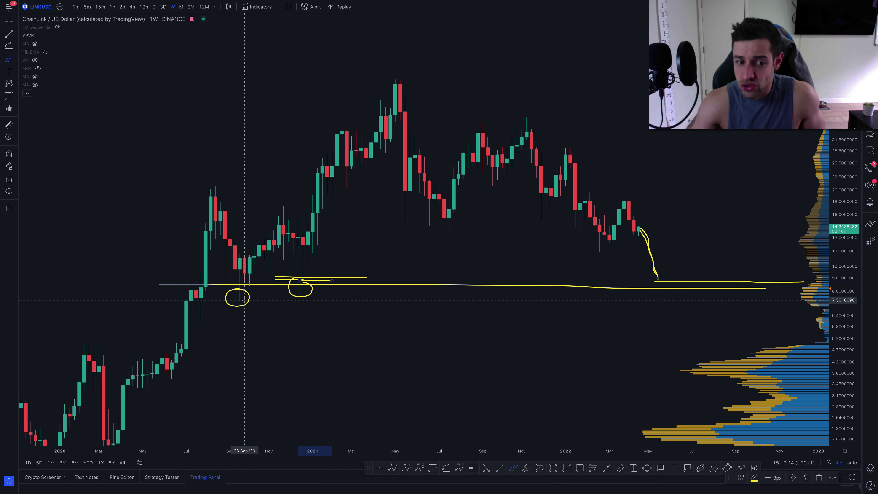
Circle the 5.2–6.4 price zone and draw a long yellow zone along the 2020 highs.
{"action": "scroll", "coordinate": [448, 298], "scroll_direction": "down", "scroll_amount": 2}
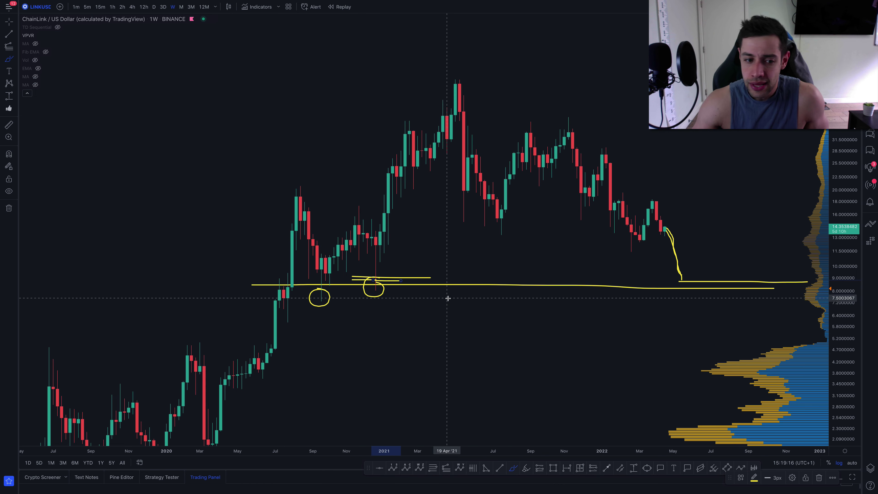
{"action": "scroll", "coordinate": [448, 298], "scroll_direction": "down", "scroll_amount": 2}
{"action": "scroll", "coordinate": [505, 299], "scroll_direction": "up", "scroll_amount": 2}
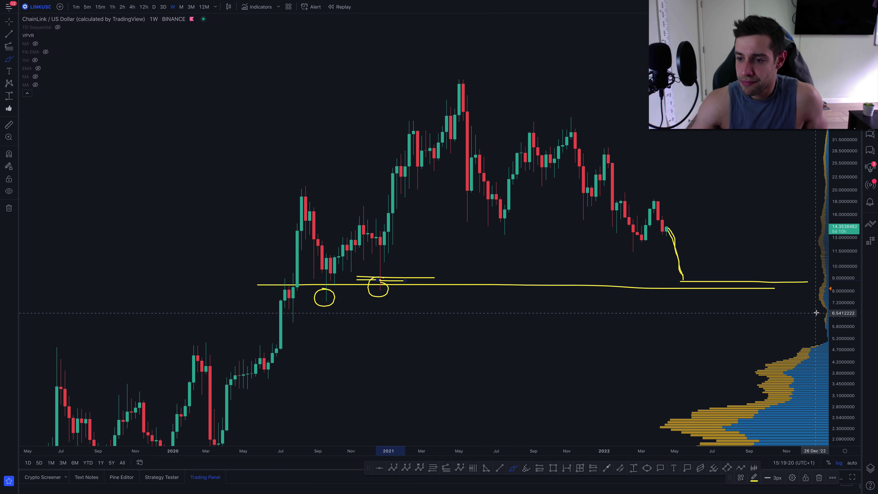
{"action": "mouse_move", "coordinate": [796, 308]}
{"action": "left_mouse_down"}
{"action": "mouse_move", "coordinate": [806, 346]}
{"action": "mouse_move", "coordinate": [818, 306]}
{"action": "left_mouse_up"}
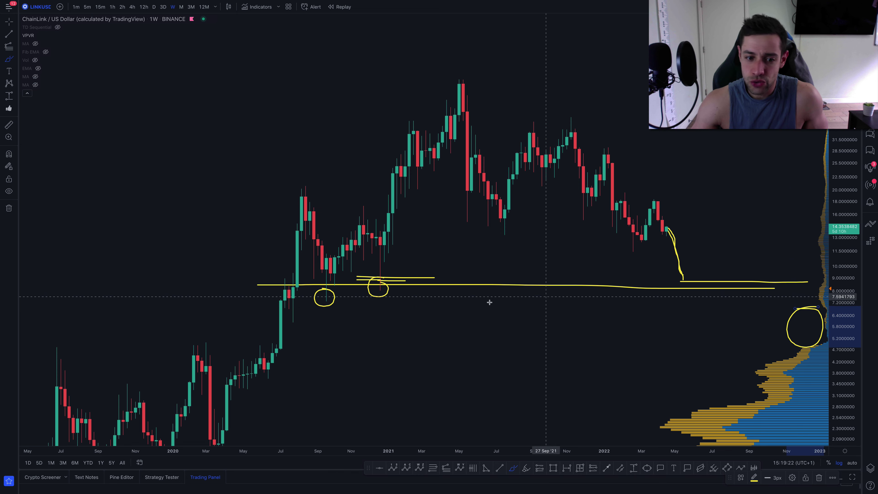
{"action": "left_click_drag", "start_coordinate": [46, 352], "coordinate": [239, 353]}
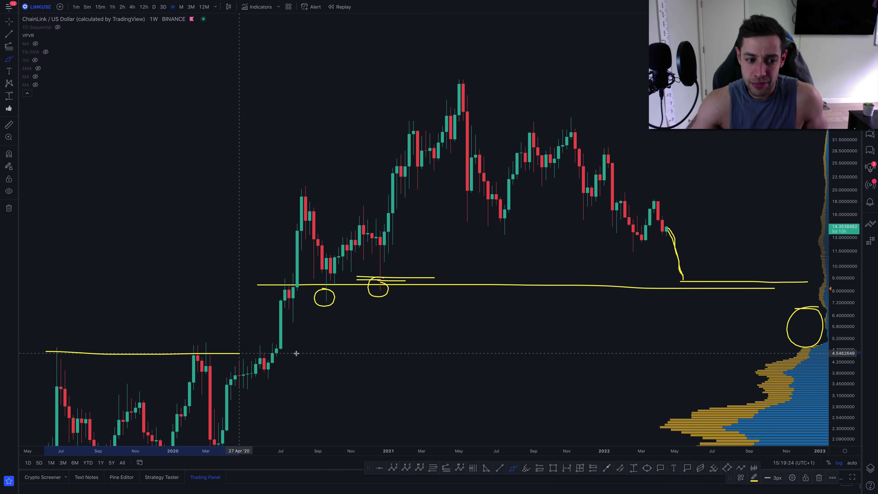
{"action": "mouse_move", "coordinate": [296, 353]}
{"action": "left_mouse_down"}
{"action": "mouse_move", "coordinate": [743, 351]}
{"action": "mouse_move", "coordinate": [48, 352]}
{"action": "left_mouse_up"}
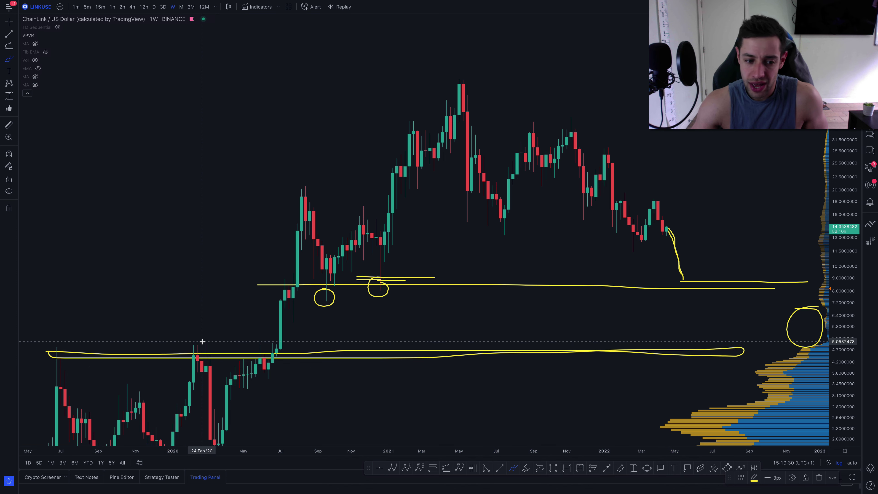
{"action": "left_click_drag", "start_coordinate": [202, 345], "coordinate": [212, 384]}
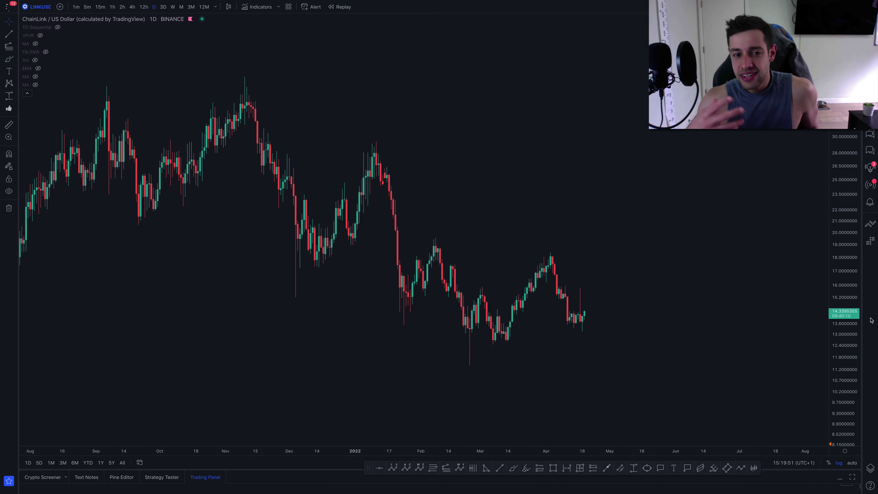
Draw a support line under the March 2022 low and a projected drop from the latest candle.
{"action": "scroll", "coordinate": [612, 326], "scroll_direction": "down", "scroll_amount": 2}
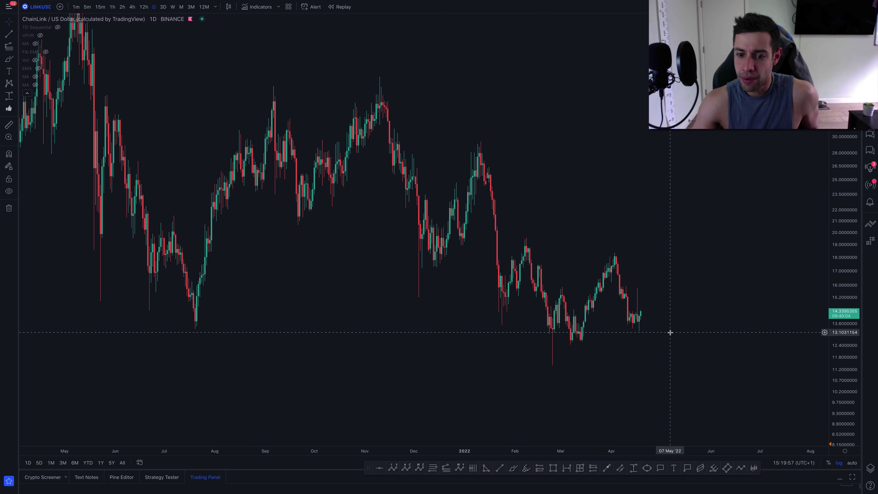
{"action": "scroll", "coordinate": [673, 327], "scroll_direction": "down", "scroll_amount": 2}
{"action": "scroll", "coordinate": [665, 367], "scroll_direction": "down", "scroll_amount": 2}
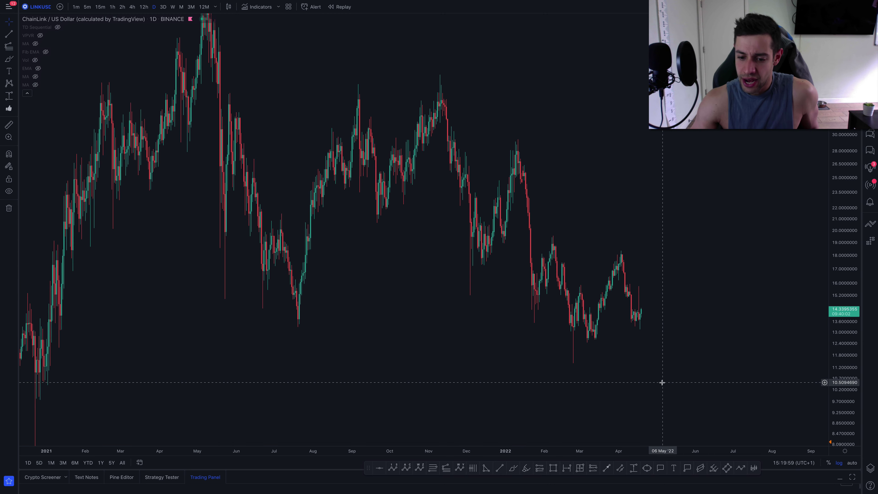
{"action": "left_click", "coordinate": [514, 469]}
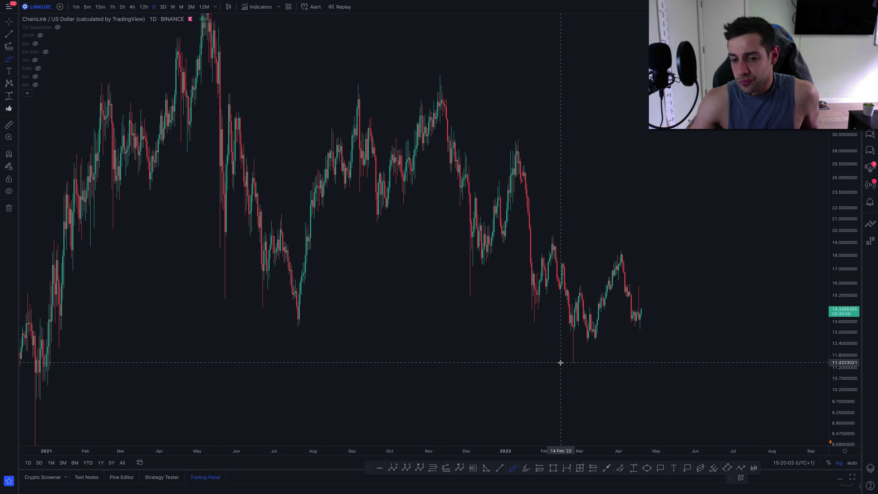
{"action": "scroll", "coordinate": [561, 363], "scroll_direction": "down", "scroll_amount": 2}
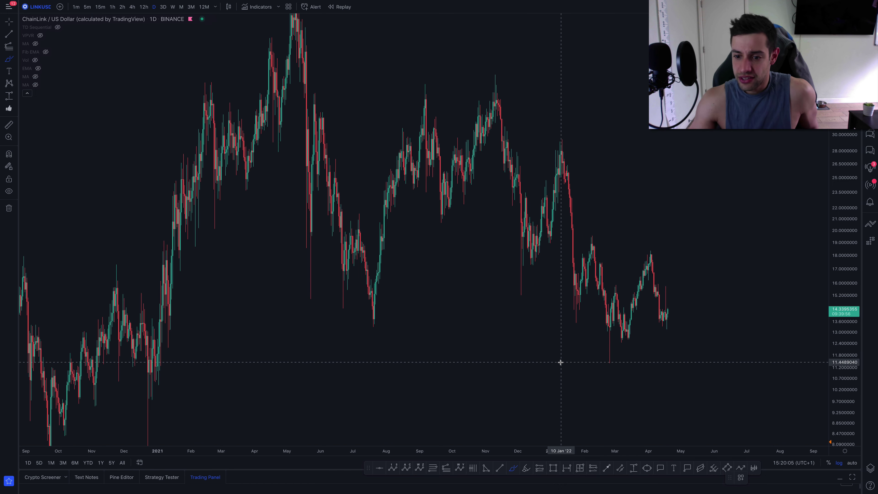
{"action": "left_click_drag", "start_coordinate": [584, 363], "coordinate": [649, 364]}
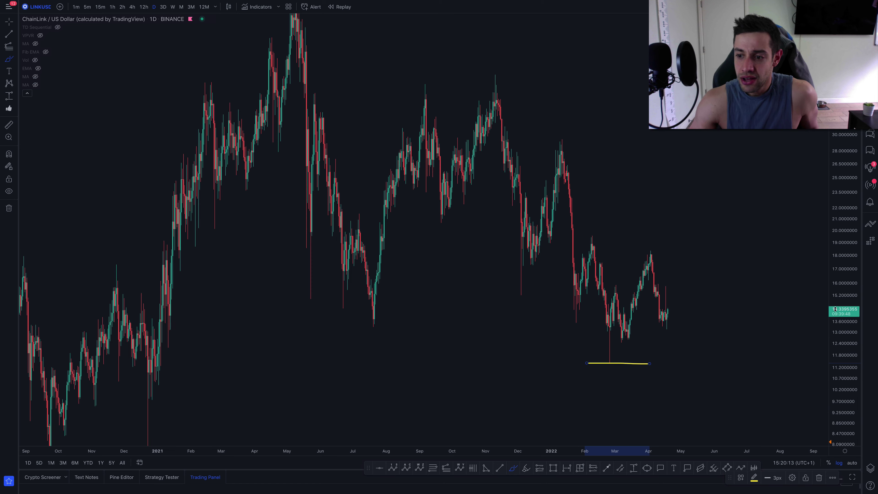
{"action": "left_click_drag", "start_coordinate": [671, 297], "coordinate": [685, 368]}
After a cancelled price-range measurement, circle the March 2022 low and mark the February and January highs.
{"action": "left_click", "coordinate": [634, 467]}
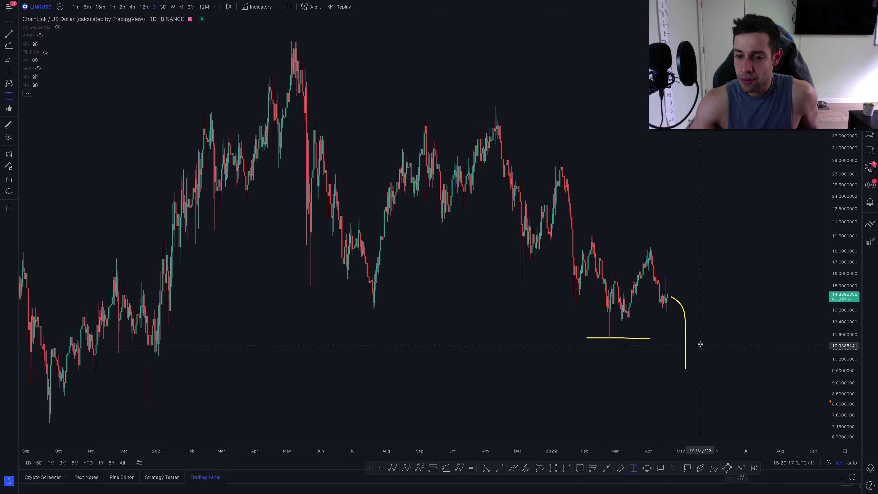
{"action": "left_click", "coordinate": [700, 336]}
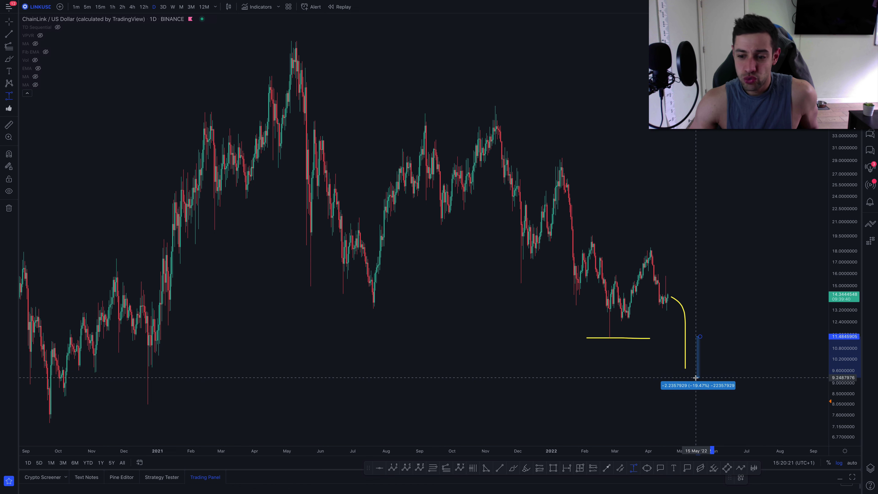
{"action": "key", "text": "Escape"}
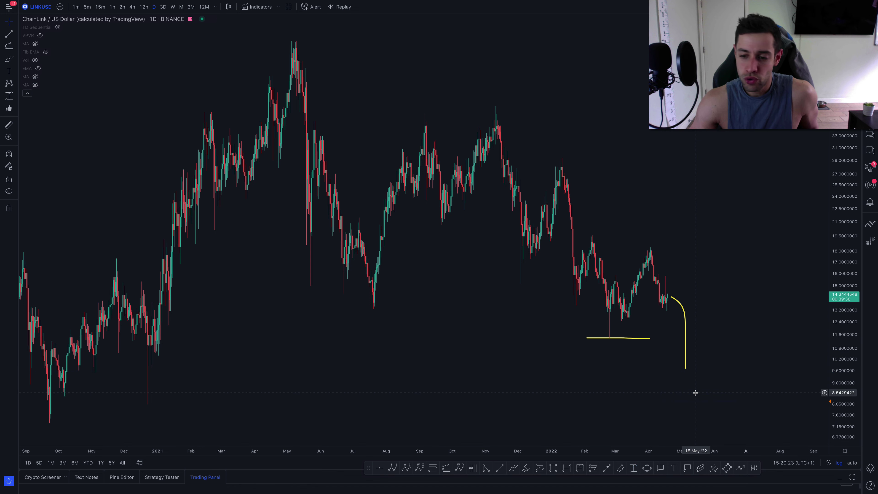
{"action": "left_click", "coordinate": [514, 468]}
{"action": "left_click_drag", "start_coordinate": [610, 333], "coordinate": [612, 335]}
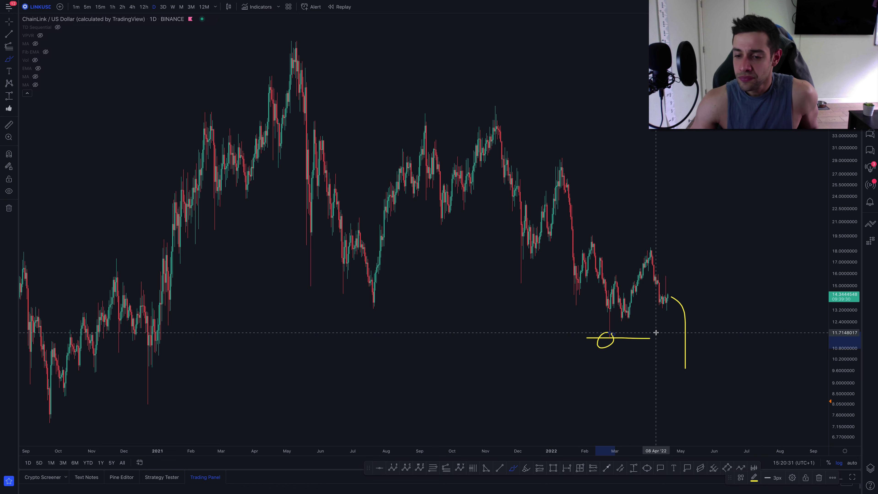
{"action": "left_click_drag", "start_coordinate": [587, 231], "coordinate": [603, 228]}
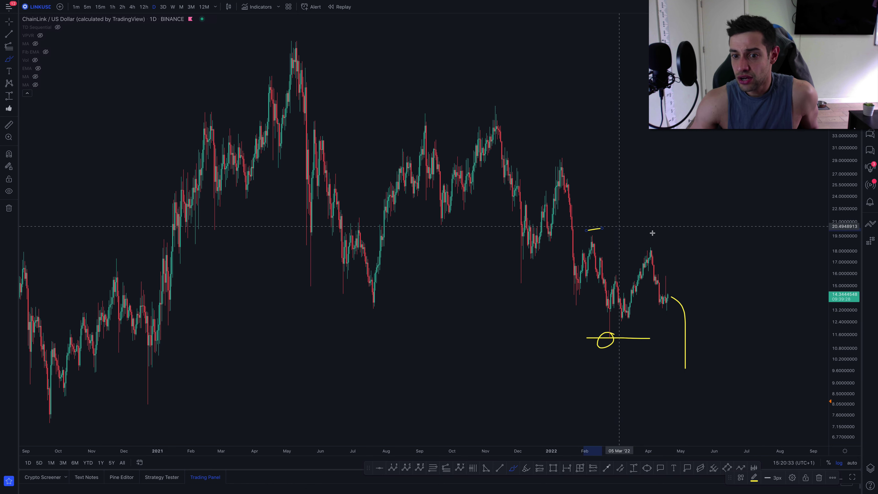
{"action": "left_click_drag", "start_coordinate": [524, 157], "coordinate": [556, 152]}
Mark the November 2021 high, underline the July 2021 and January 2022 lows, and circle an X near 8.
{"action": "left_click_drag", "start_coordinate": [471, 104], "coordinate": [539, 91]}
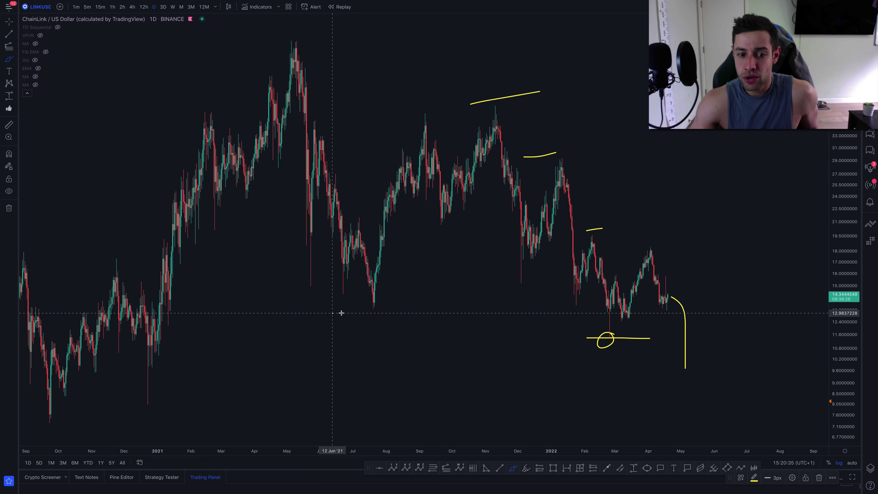
{"action": "left_click_drag", "start_coordinate": [334, 314], "coordinate": [419, 312]}
{"action": "left_click_drag", "start_coordinate": [532, 307], "coordinate": [578, 305]}
{"action": "left_click_drag", "start_coordinate": [579, 354], "coordinate": [634, 355]}
{"action": "left_click_drag", "start_coordinate": [669, 415], "coordinate": [692, 414]}
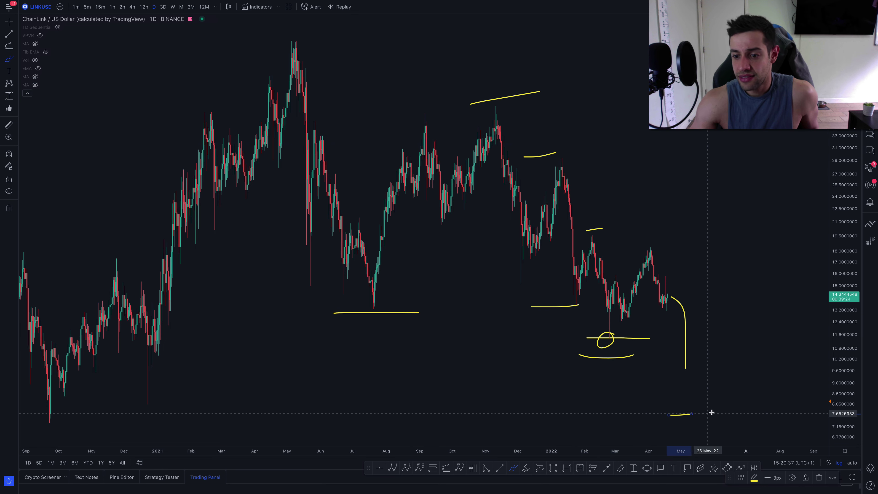
{"action": "left_click_drag", "start_coordinate": [677, 378], "coordinate": [714, 410]}
{"action": "left_click_drag", "start_coordinate": [687, 415], "coordinate": [726, 390]}
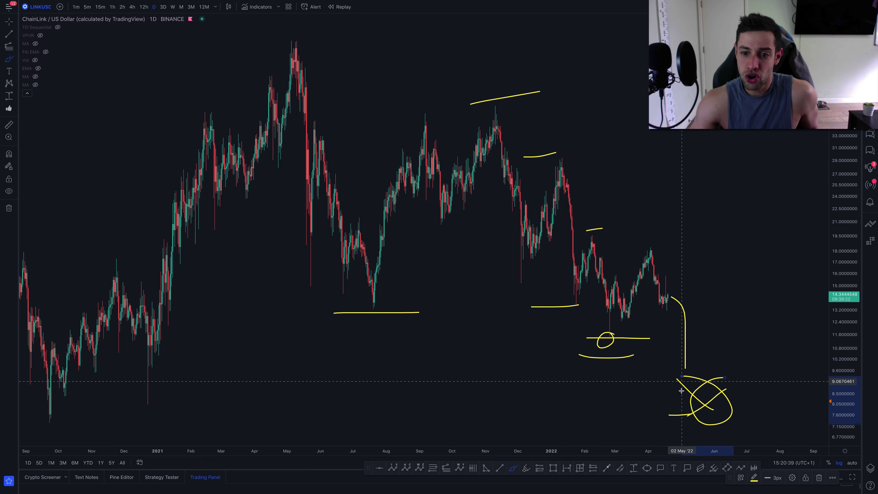
{"action": "scroll", "coordinate": [755, 395], "scroll_direction": "down", "scroll_amount": 2}
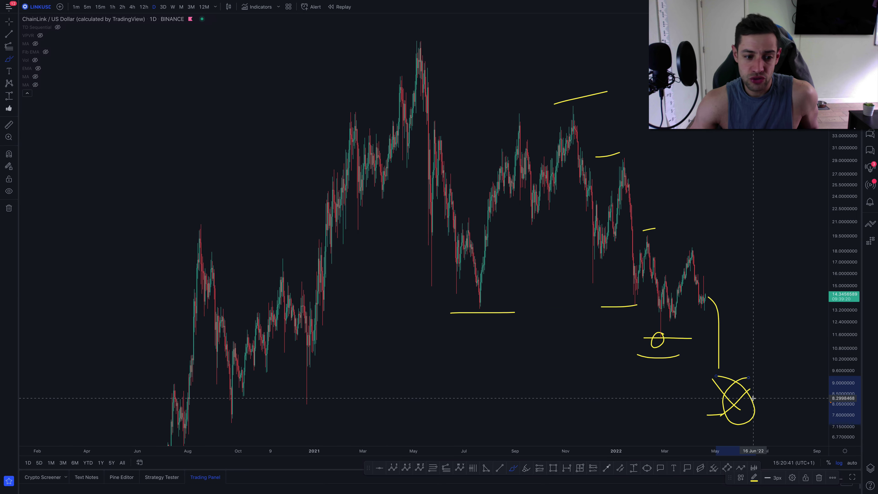
Remove all drawings with Ctrl+Alt+H and recenter the chart on October 2020–April 2022.
{"action": "key", "text": "ctrl+alt+h"}
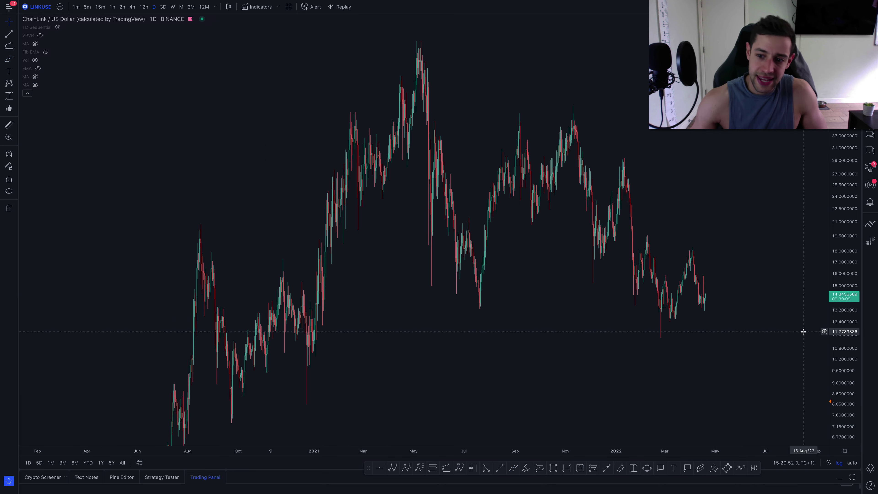
{"action": "scroll", "coordinate": [713, 328], "scroll_direction": "up", "scroll_amount": 2}
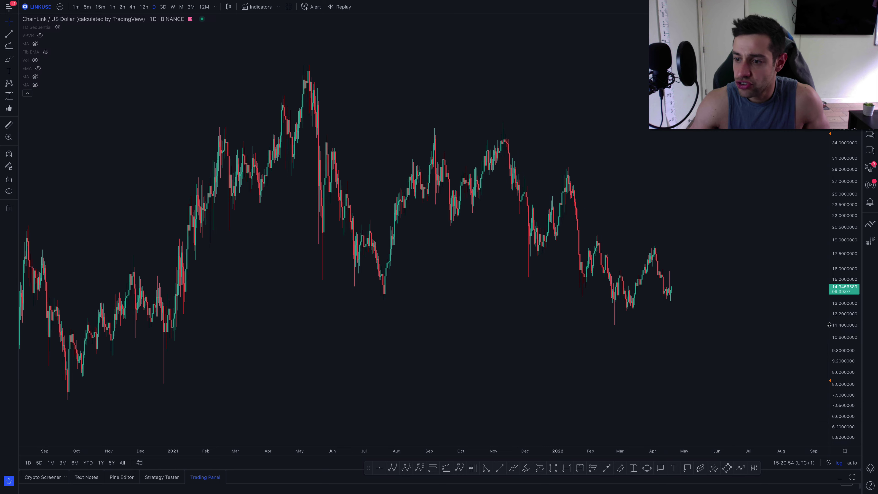
{"action": "left_click_drag", "start_coordinate": [779, 317], "coordinate": [723, 351]}
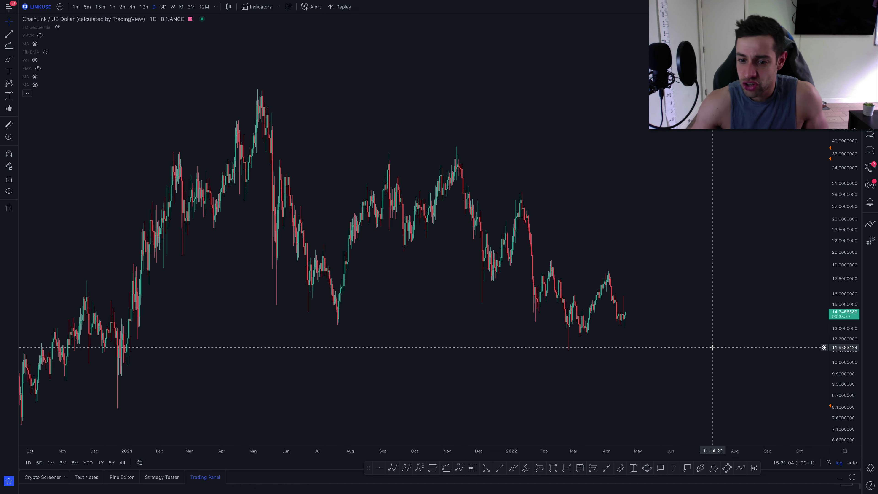
{"action": "scroll", "coordinate": [636, 351], "scroll_direction": "right", "scroll_amount": 1}
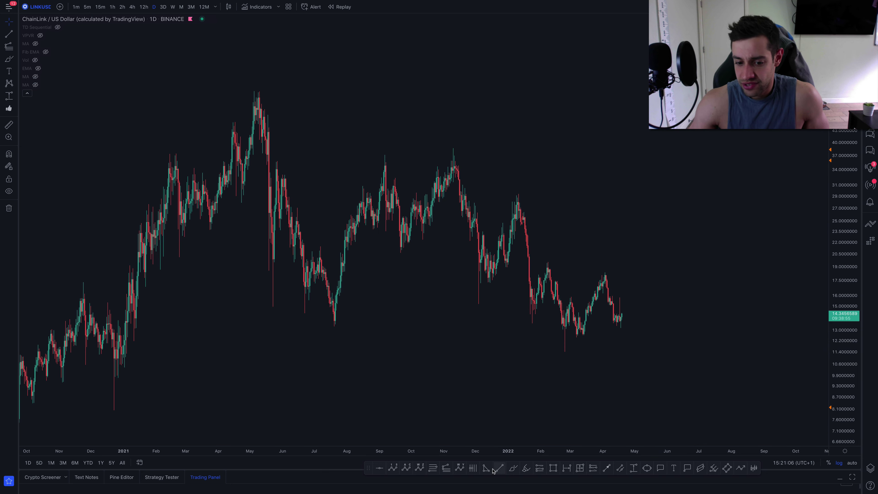
Sketch the inverse head-and-shoulders: curves under the February–March lows, right shoulder and sloping neckline.
{"action": "left_click", "coordinate": [512, 469]}
{"action": "mouse_move", "coordinate": [524, 316]}
{"action": "left_mouse_down"}
{"action": "mouse_move", "coordinate": [534, 330]}
{"action": "mouse_move", "coordinate": [550, 321]}
{"action": "mouse_move", "coordinate": [576, 353]}
{"action": "left_mouse_up"}
{"action": "left_click_drag", "start_coordinate": [604, 326], "coordinate": [644, 322]}
{"action": "left_click_drag", "start_coordinate": [520, 254], "coordinate": [649, 284]}
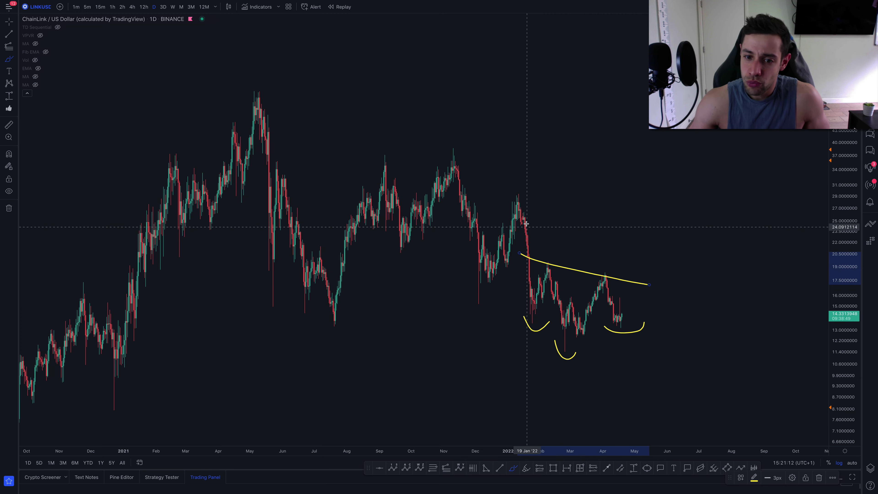
{"action": "left_click_drag", "start_coordinate": [519, 218], "coordinate": [529, 258]}
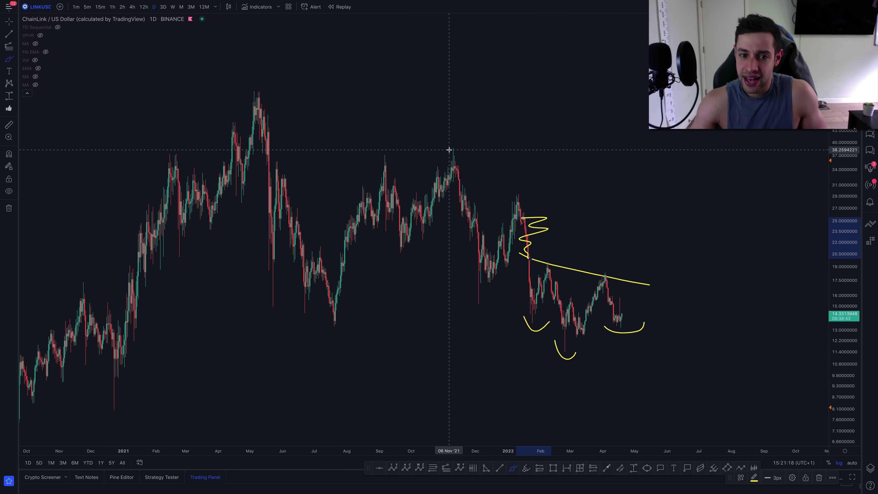
Undo a stray November-to-December stroke, mark the April high, and sketch a breakout toward 22.5.
{"action": "left_click_drag", "start_coordinate": [452, 150], "coordinate": [481, 296]}
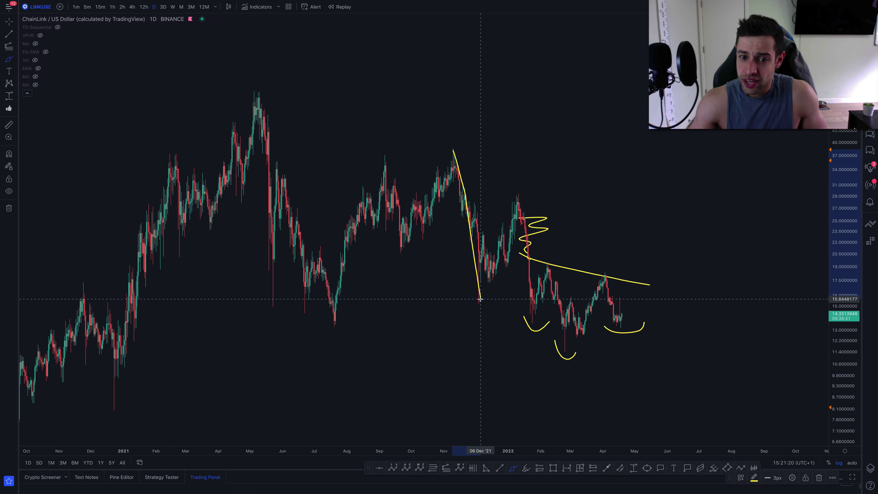
{"action": "key", "text": "ctrl+z"}
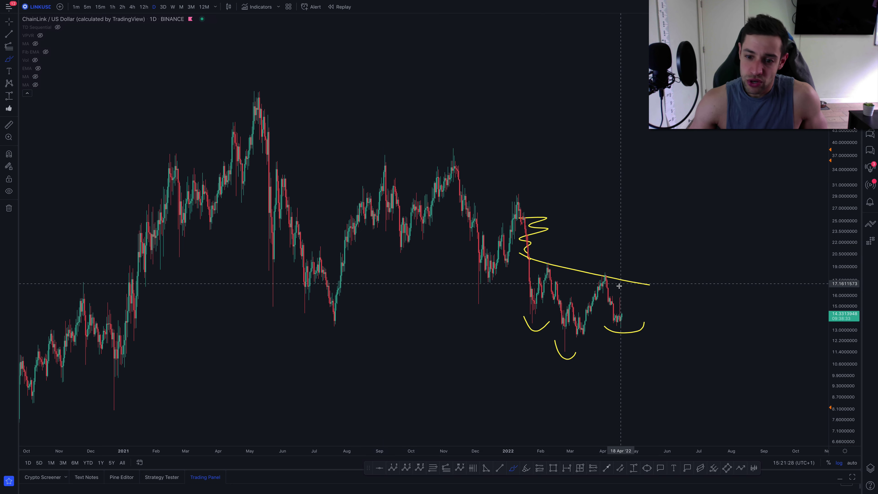
{"action": "left_click_drag", "start_coordinate": [597, 272], "coordinate": [617, 273]}
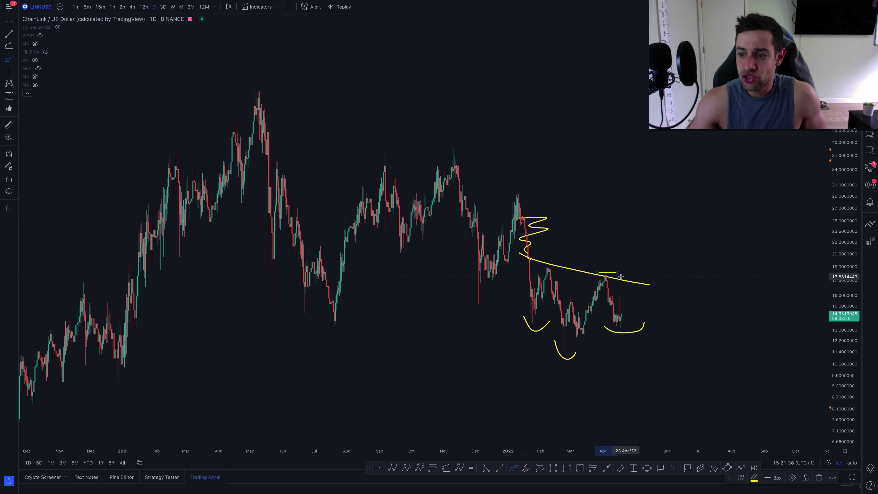
{"action": "mouse_move", "coordinate": [621, 277]}
{"action": "left_mouse_down"}
{"action": "mouse_move", "coordinate": [627, 241]}
{"action": "mouse_move", "coordinate": [651, 235]}
{"action": "mouse_move", "coordinate": [605, 236]}
{"action": "left_mouse_up"}
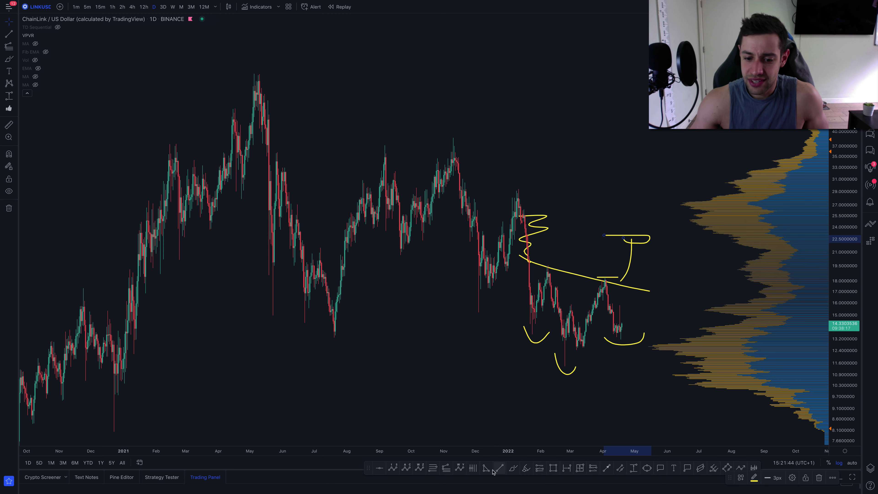
Circle the volume cluster near 21 and sketch a curved arrow projecting a drop toward 10.
{"action": "left_click", "coordinate": [514, 469]}
{"action": "mouse_move", "coordinate": [757, 245]}
{"action": "left_mouse_down"}
{"action": "mouse_move", "coordinate": [746, 252]}
{"action": "mouse_move", "coordinate": [775, 256]}
{"action": "mouse_move", "coordinate": [766, 246]}
{"action": "left_mouse_up"}
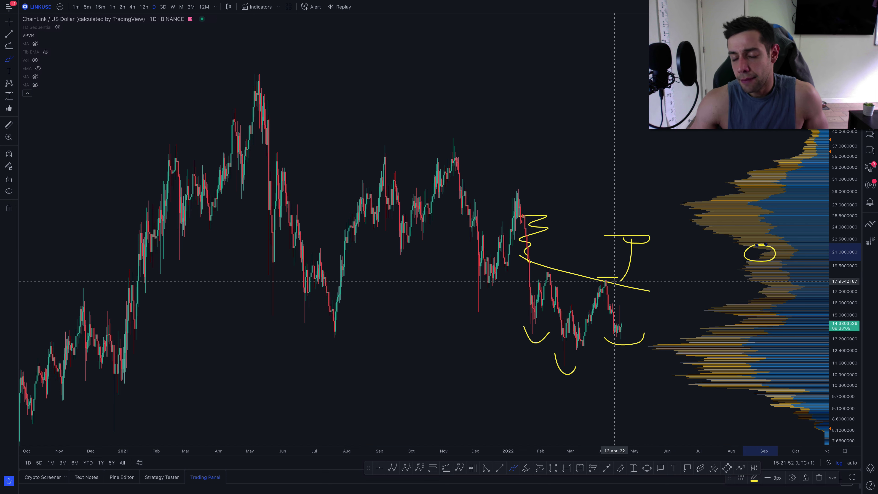
{"action": "mouse_move", "coordinate": [614, 282]}
{"action": "left_mouse_down"}
{"action": "mouse_move", "coordinate": [624, 283]}
{"action": "mouse_move", "coordinate": [640, 210]}
{"action": "mouse_move", "coordinate": [627, 238]}
{"action": "mouse_move", "coordinate": [638, 210]}
{"action": "mouse_move", "coordinate": [700, 311]}
{"action": "mouse_move", "coordinate": [700, 367]}
{"action": "left_mouse_up"}
{"action": "left_click_drag", "start_coordinate": [674, 337], "coordinate": [671, 349]}
Zoom out and draw a yellow box around the resistance zone of the 2021 highs.
{"action": "scroll", "coordinate": [687, 293], "scroll_direction": "down", "scroll_amount": 2}
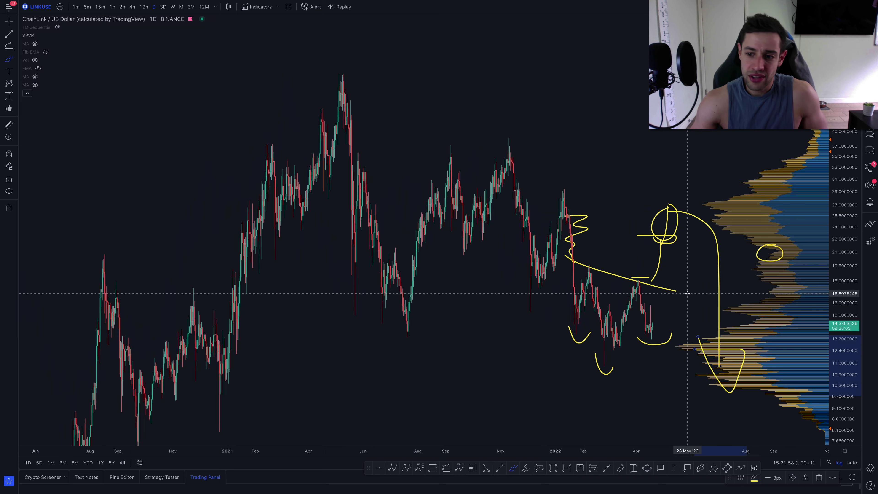
{"action": "scroll", "coordinate": [652, 205], "scroll_direction": "down", "scroll_amount": 2}
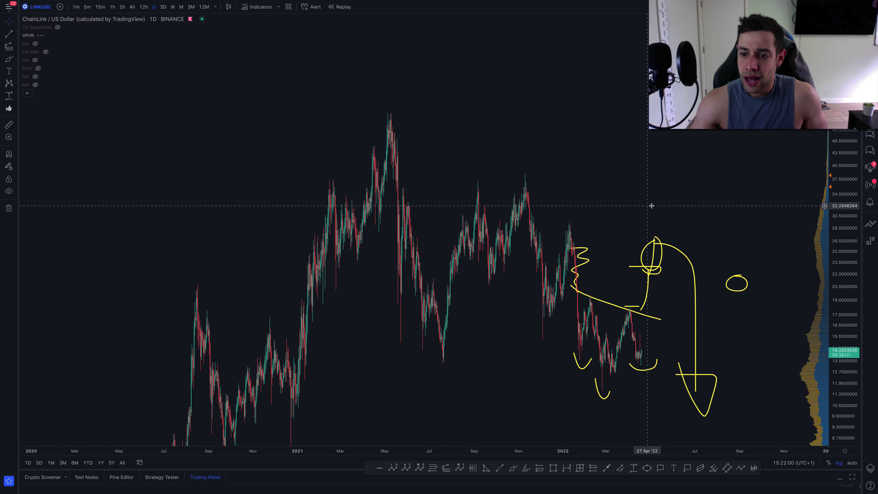
{"action": "scroll", "coordinate": [588, 249], "scroll_direction": "up", "scroll_amount": 2}
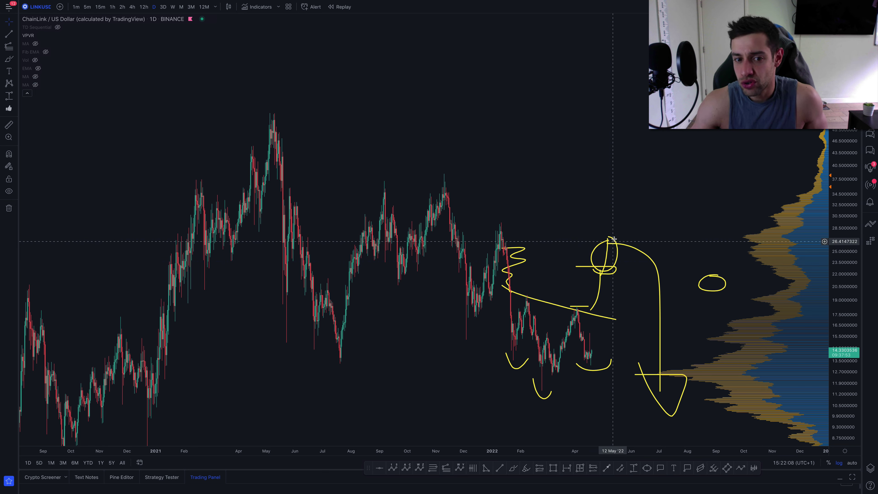
{"action": "left_click", "coordinate": [515, 471]}
{"action": "mouse_move", "coordinate": [185, 180]}
{"action": "left_mouse_down"}
{"action": "mouse_move", "coordinate": [654, 177]}
{"action": "mouse_move", "coordinate": [708, 204]}
{"action": "mouse_move", "coordinate": [388, 215]}
{"action": "mouse_move", "coordinate": [186, 211]}
{"action": "mouse_move", "coordinate": [185, 180]}
{"action": "left_mouse_up"}
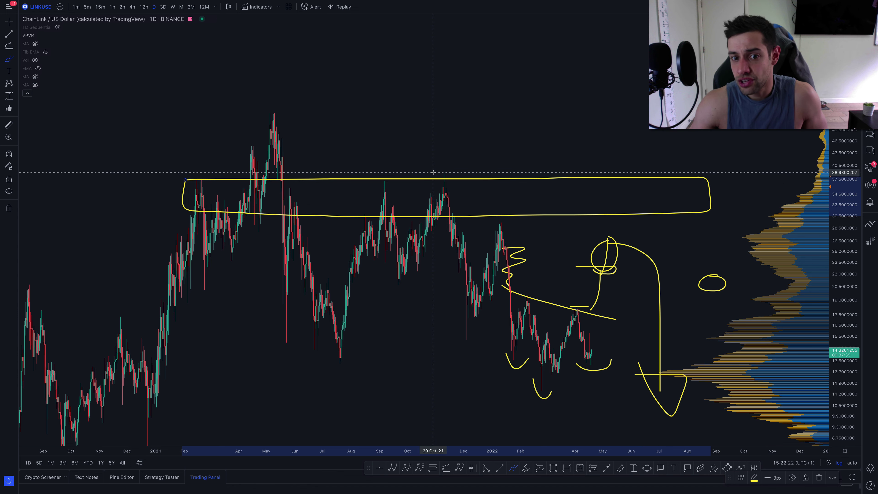
Mark the November 2021 top, sketch a path from April into the box, and draw levels near 22.
{"action": "left_click_drag", "start_coordinate": [434, 172], "coordinate": [448, 173]}
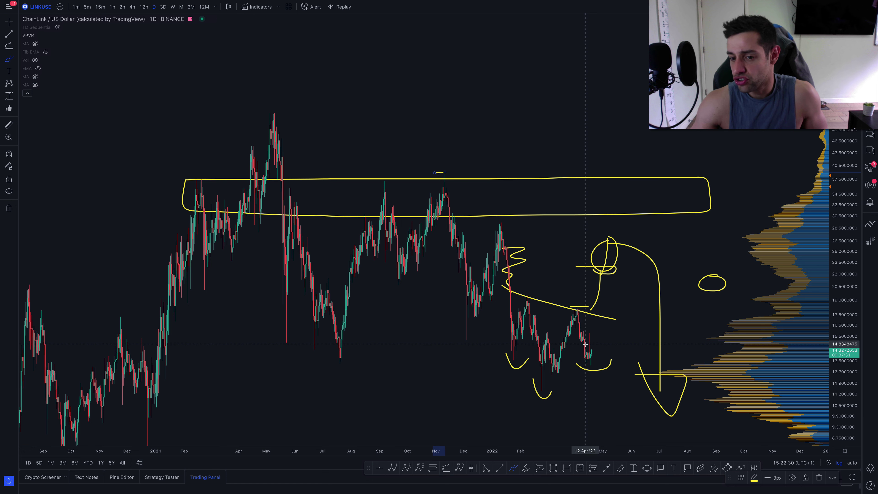
{"action": "left_click_drag", "start_coordinate": [590, 346], "coordinate": [616, 246]}
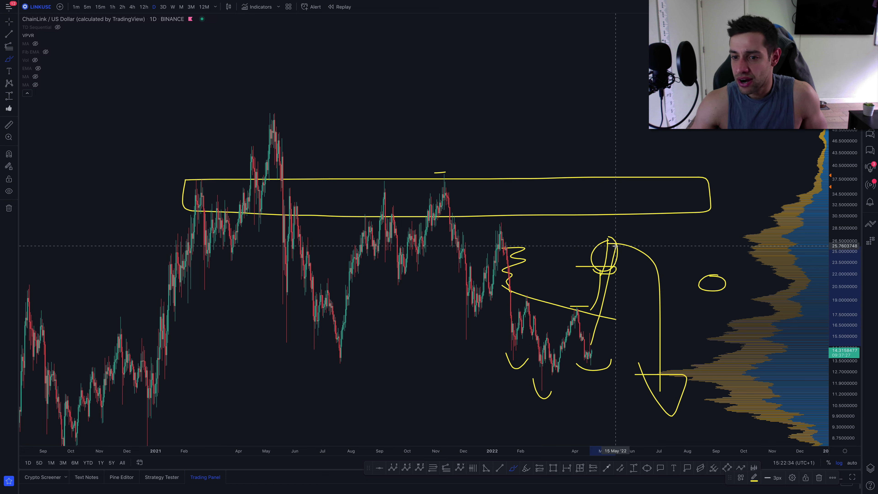
{"action": "left_click_drag", "start_coordinate": [570, 276], "coordinate": [684, 276]}
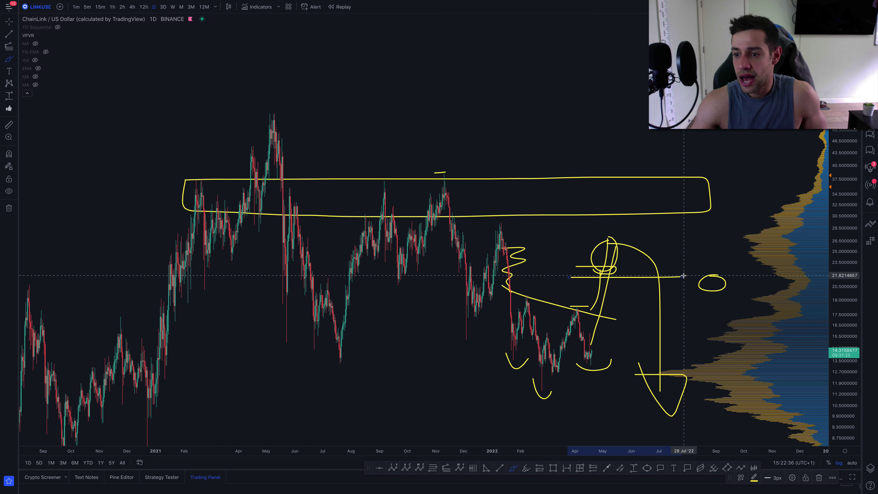
{"action": "mouse_move", "coordinate": [462, 223]}
{"action": "left_mouse_down"}
{"action": "mouse_move", "coordinate": [589, 223]}
{"action": "mouse_move", "coordinate": [629, 188]}
{"action": "mouse_move", "coordinate": [640, 160]}
{"action": "mouse_move", "coordinate": [659, 169]}
{"action": "mouse_move", "coordinate": [679, 263]}
{"action": "mouse_move", "coordinate": [696, 294]}
{"action": "left_mouse_up"}
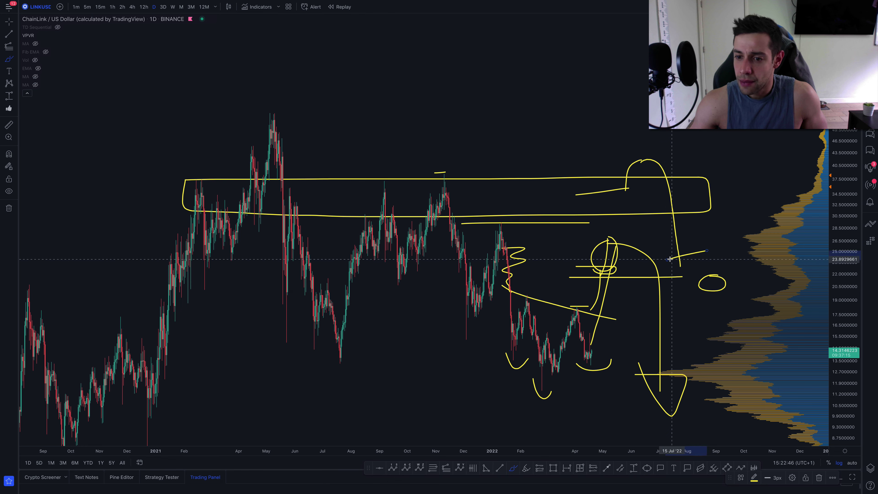
Add the arrowhead for the projected surge toward 60, exit drawing, then pan and zoom out.
{"action": "mouse_move", "coordinate": [667, 260]}
{"action": "left_mouse_down"}
{"action": "mouse_move", "coordinate": [707, 251]}
{"action": "mouse_move", "coordinate": [698, 299]}
{"action": "mouse_move", "coordinate": [783, 114]}
{"action": "mouse_move", "coordinate": [799, 136]}
{"action": "left_mouse_up"}
{"action": "key", "text": "Escape"}
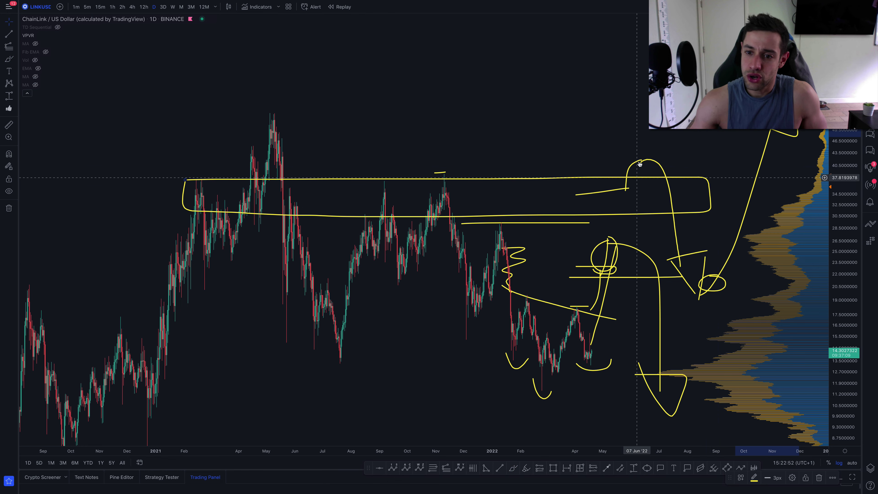
{"action": "left_click_drag", "start_coordinate": [716, 297], "coordinate": [650, 301]}
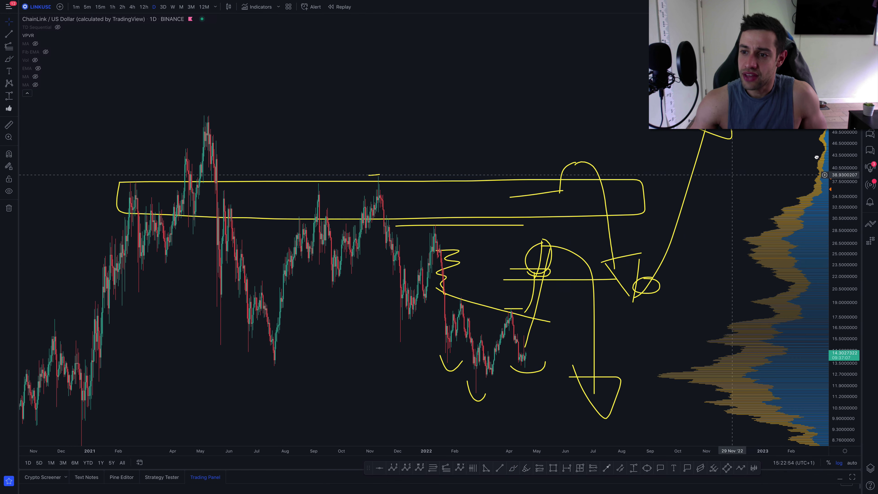
{"action": "scroll", "coordinate": [682, 349], "scroll_direction": "down", "scroll_amount": 3}
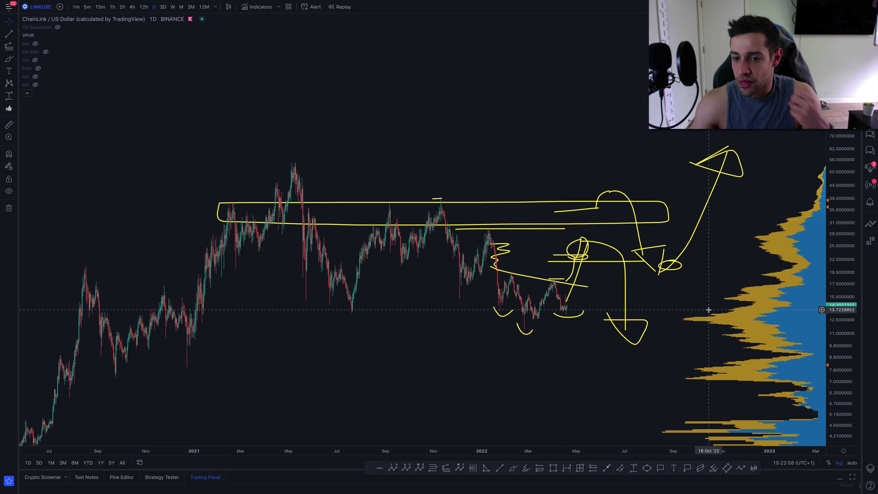
Delete all drawings, then mark the May 2021 peak, mid-2021 low and later highs and lows with short lines.
{"action": "left_click", "coordinate": [9, 208]}
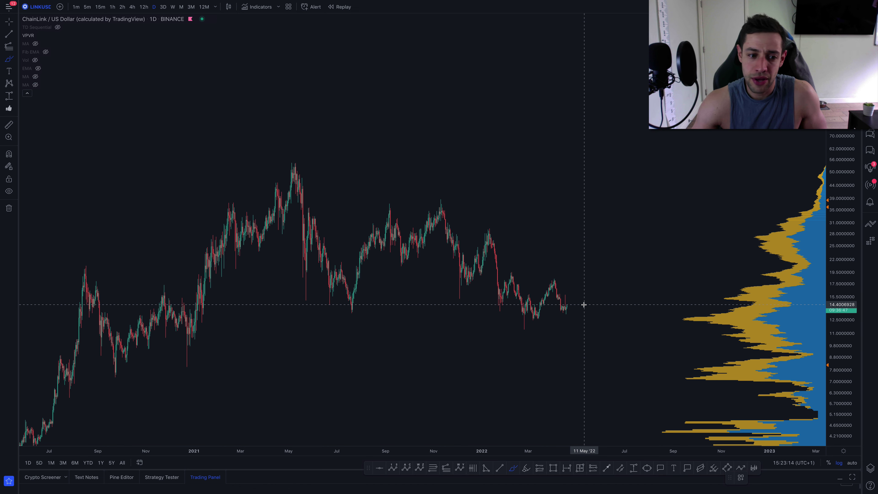
{"action": "scroll", "coordinate": [584, 304], "scroll_direction": "down", "scroll_amount": 3}
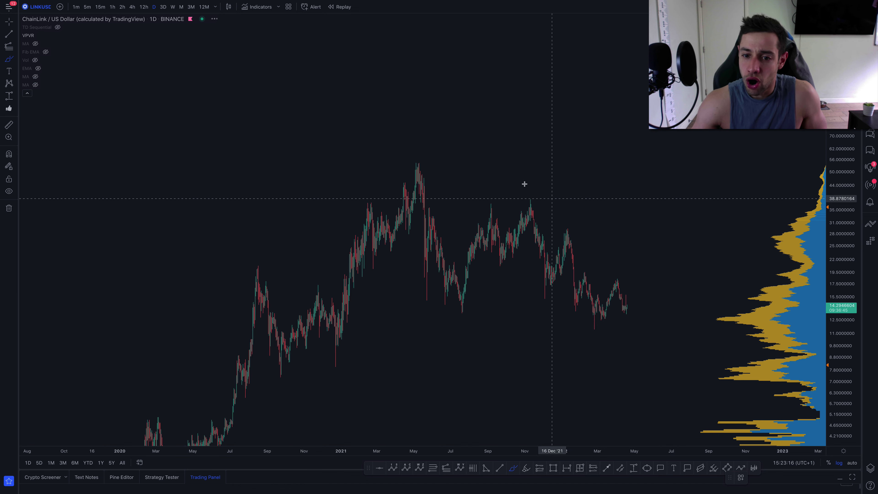
{"action": "left_click_drag", "start_coordinate": [402, 161], "coordinate": [425, 157]}
{"action": "left_click_drag", "start_coordinate": [434, 322], "coordinate": [504, 322]}
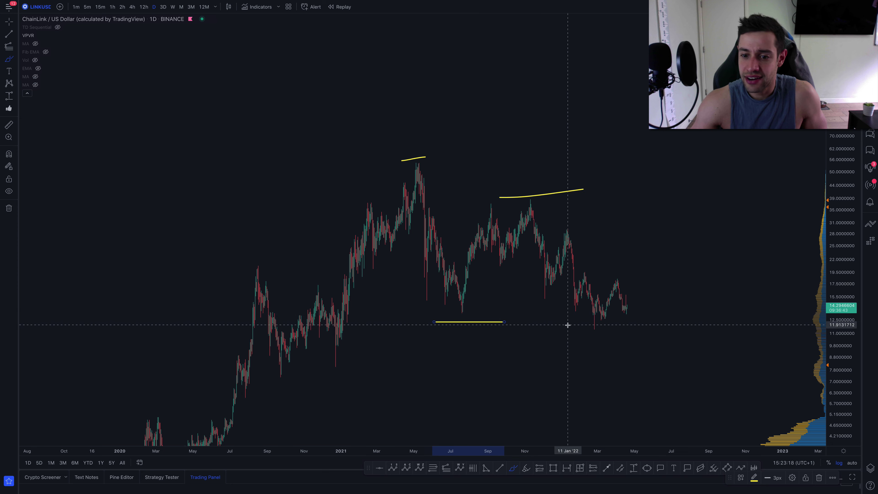
{"action": "left_click_drag", "start_coordinate": [575, 333], "coordinate": [612, 335]}
{"action": "left_click_drag", "start_coordinate": [561, 230], "coordinate": [587, 227]}
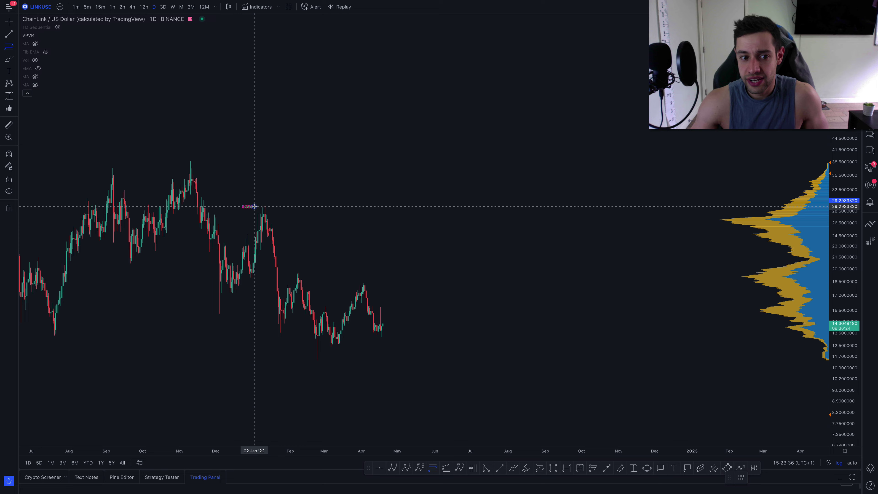
Draw a Fib retracement from the January 2022 high to the 2022 low and loop the 0.618 level in yellow.
{"action": "left_click", "coordinate": [254, 207]}
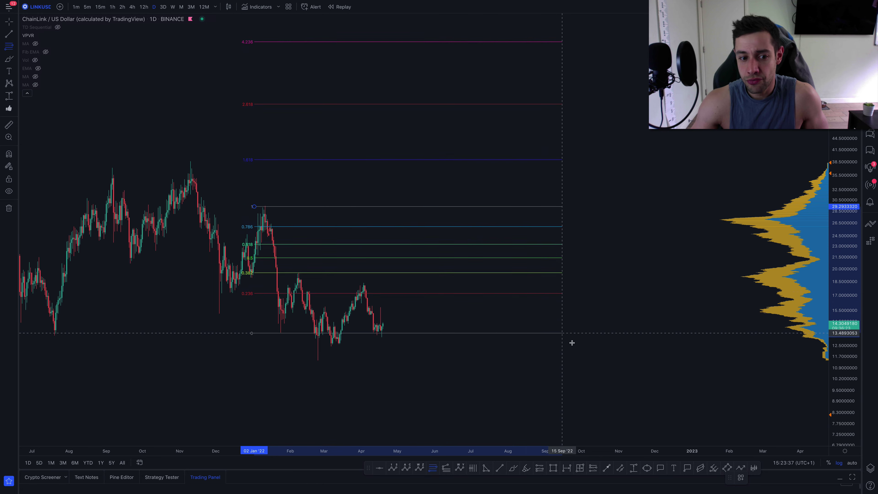
{"action": "left_click", "coordinate": [590, 361]}
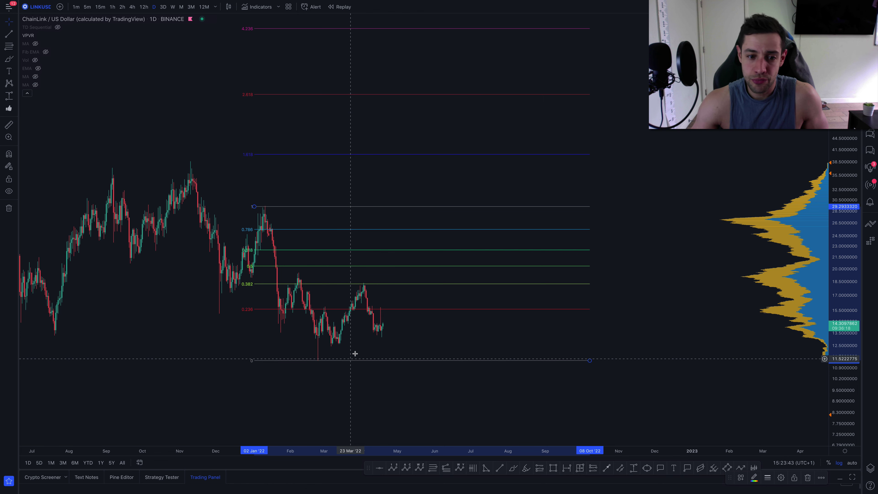
{"action": "left_click", "coordinate": [514, 468]}
{"action": "mouse_move", "coordinate": [399, 246]}
{"action": "left_mouse_down"}
{"action": "mouse_move", "coordinate": [431, 258]}
{"action": "mouse_move", "coordinate": [475, 250]}
{"action": "mouse_move", "coordinate": [412, 245]}
{"action": "left_mouse_up"}
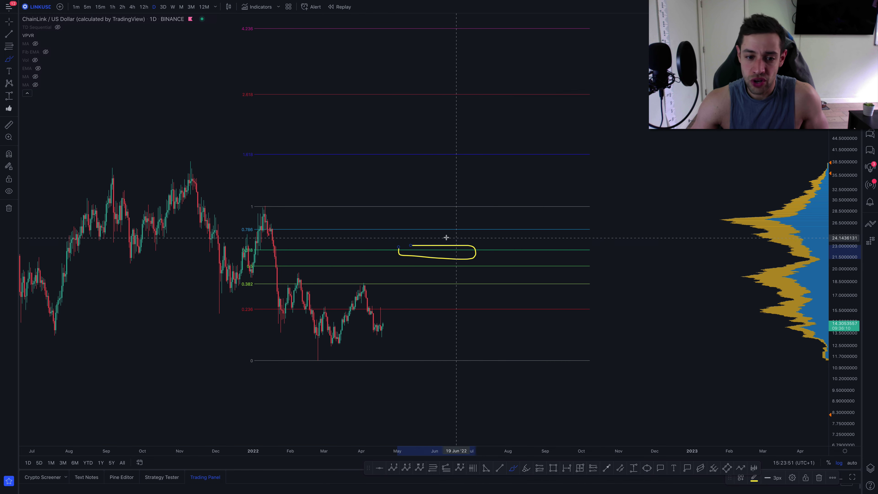
{"action": "mouse_move", "coordinate": [408, 243]}
{"action": "left_mouse_down"}
{"action": "mouse_move", "coordinate": [489, 243]}
{"action": "mouse_move", "coordinate": [392, 255]}
{"action": "mouse_move", "coordinate": [390, 247]}
{"action": "mouse_move", "coordinate": [496, 255]}
{"action": "left_mouse_up"}
{"action": "scroll", "coordinate": [525, 268], "scroll_direction": "down", "scroll_amount": 5}
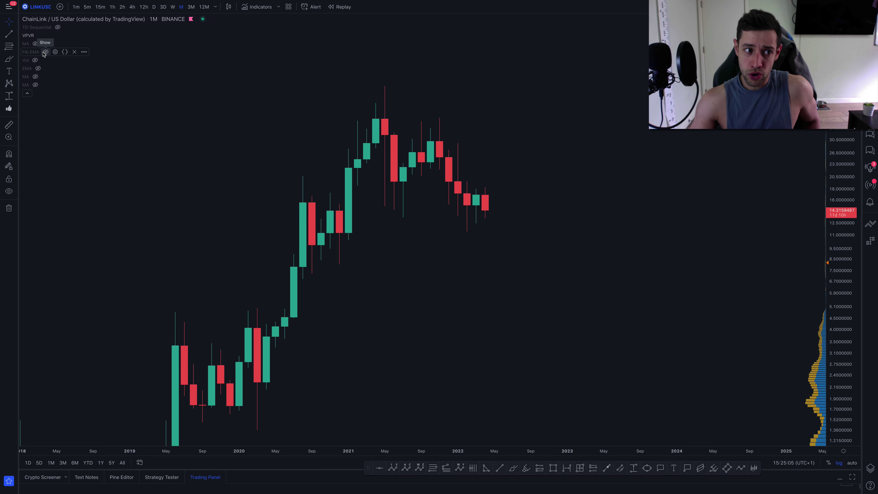
Unhide the Fib EMA indicator on the monthly LINK/USD chart and rescale the price axis for more history.
{"action": "left_click", "coordinate": [45, 52]}
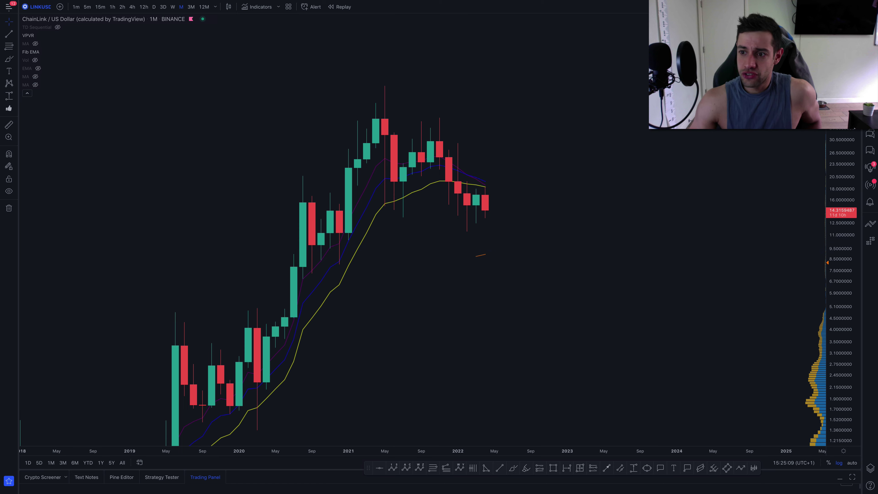
{"action": "left_click_drag", "start_coordinate": [807, 211], "coordinate": [806, 222]}
{"action": "right_click", "coordinate": [386, 313]}
{"action": "left_click", "coordinate": [376, 307]}
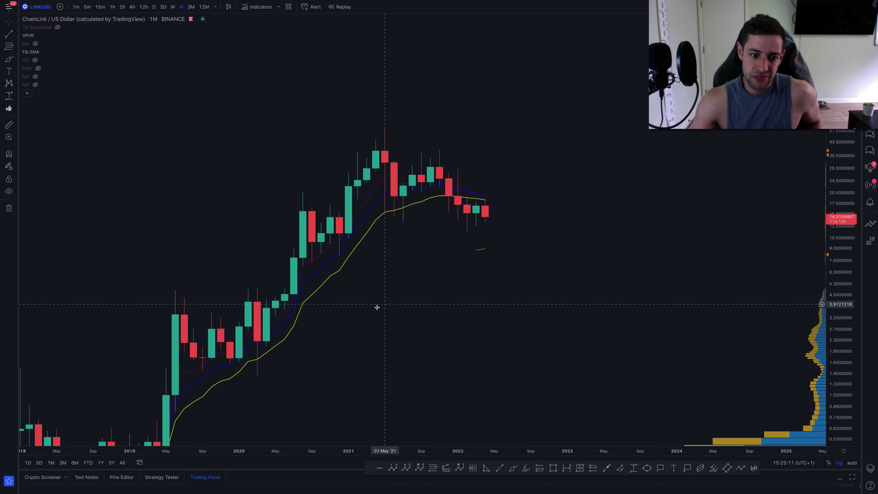
{"action": "left_click_drag", "start_coordinate": [377, 306], "coordinate": [403, 251]}
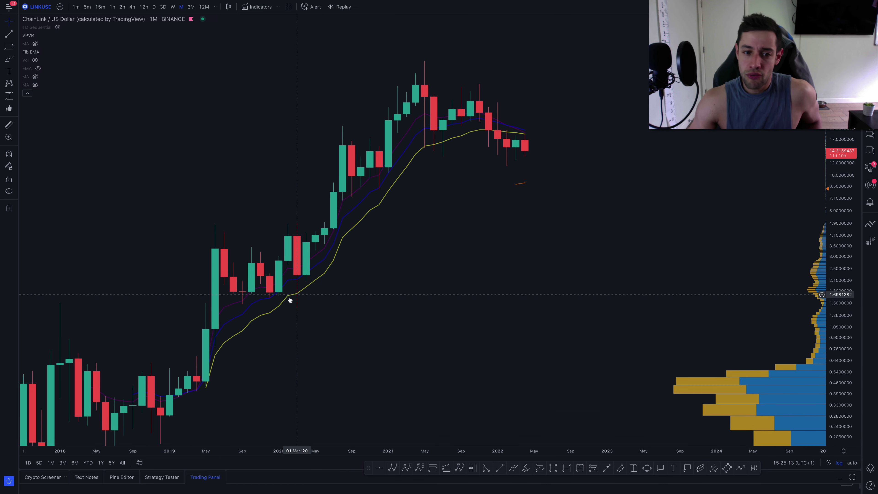
{"action": "left_click_drag", "start_coordinate": [615, 100], "coordinate": [636, 184]}
Switch the chart to weekly candles, then back to monthly.
{"action": "mouse_move", "coordinate": [38, 69]}
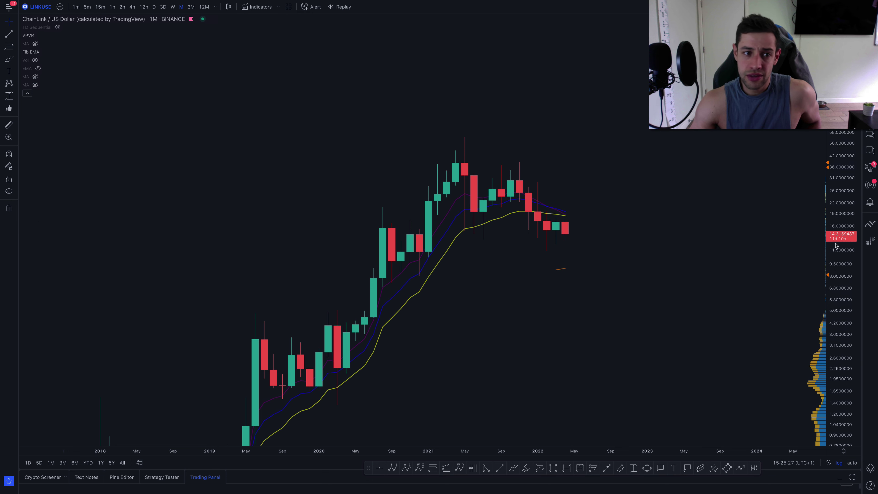
{"action": "left_click", "coordinate": [173, 6]}
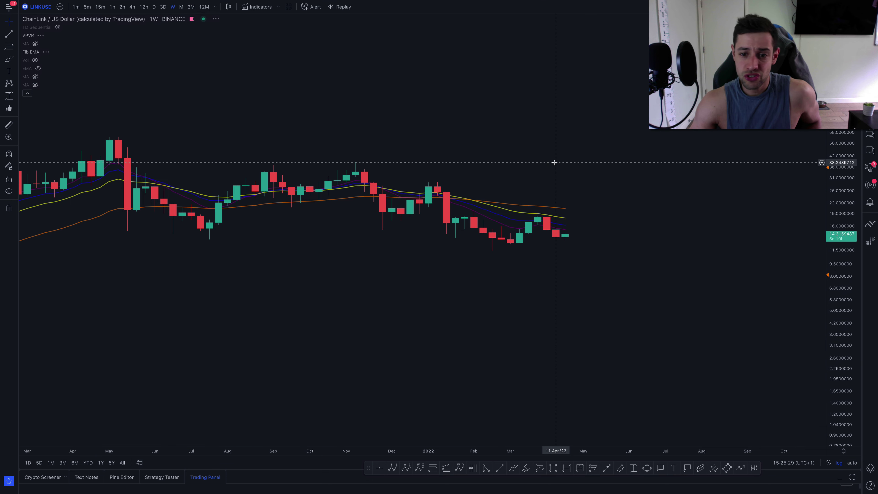
{"action": "left_click", "coordinate": [182, 7]}
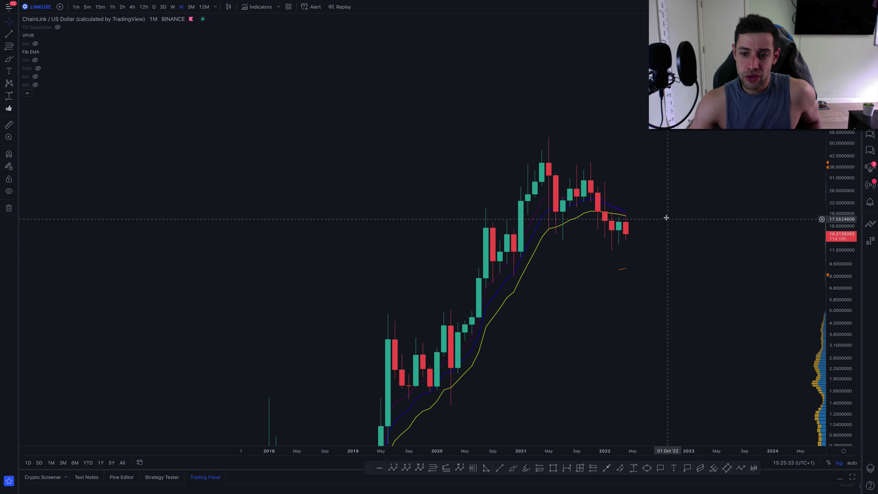
Brush a yellow circle and an 8-level band back to 2020, plus an arrow from the latest candles down to it.
{"action": "left_click", "coordinate": [514, 468]}
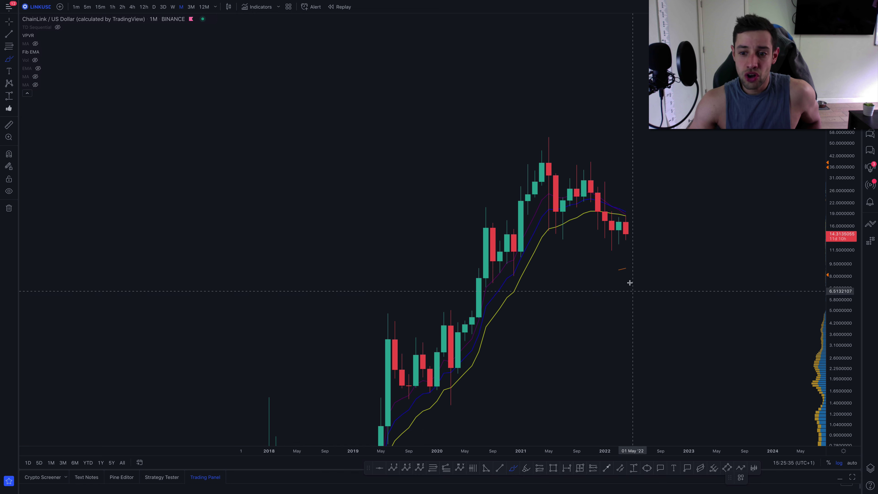
{"action": "mouse_move", "coordinate": [641, 267]}
{"action": "left_mouse_down"}
{"action": "mouse_move", "coordinate": [615, 267]}
{"action": "mouse_move", "coordinate": [652, 275]}
{"action": "mouse_move", "coordinate": [640, 266]}
{"action": "left_mouse_up"}
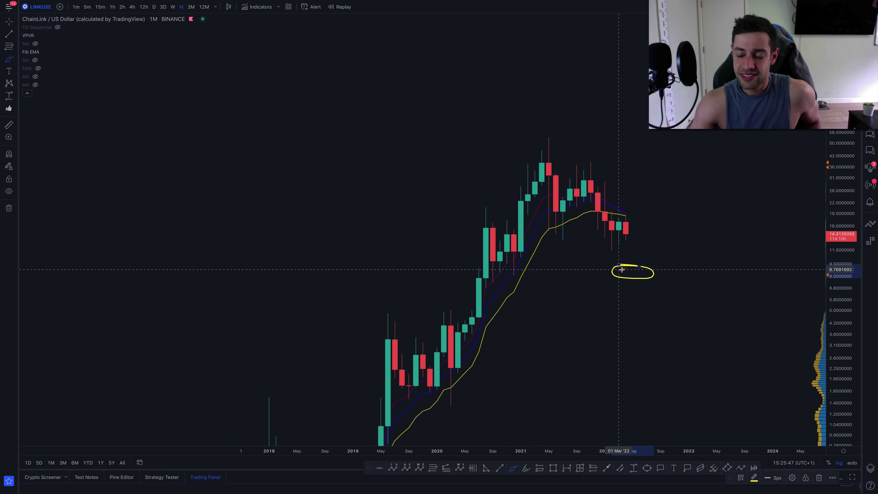
{"action": "mouse_move", "coordinate": [481, 269]}
{"action": "left_mouse_down"}
{"action": "mouse_move", "coordinate": [659, 265]}
{"action": "mouse_move", "coordinate": [612, 278]}
{"action": "left_mouse_up"}
{"action": "left_click_drag", "start_coordinate": [534, 276], "coordinate": [480, 273]}
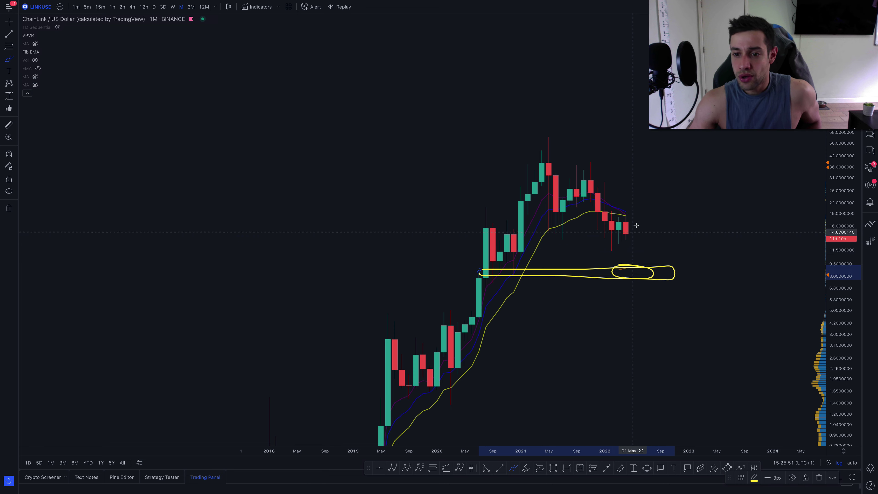
{"action": "mouse_move", "coordinate": [630, 209]}
{"action": "left_mouse_down"}
{"action": "mouse_move", "coordinate": [619, 222]}
{"action": "mouse_move", "coordinate": [629, 208]}
{"action": "left_mouse_up"}
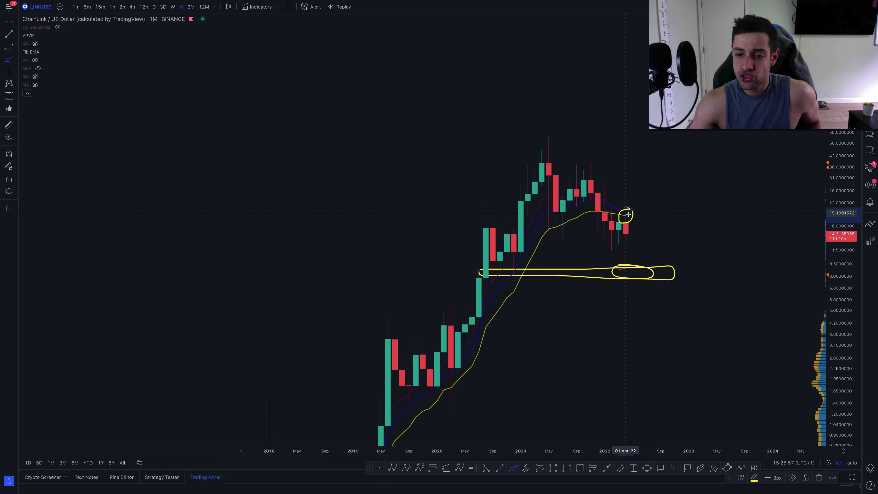
{"action": "mouse_move", "coordinate": [626, 219]}
{"action": "left_mouse_down"}
{"action": "mouse_move", "coordinate": [634, 218]}
{"action": "mouse_move", "coordinate": [653, 267]}
{"action": "mouse_move", "coordinate": [652, 256]}
{"action": "mouse_move", "coordinate": [650, 268]}
{"action": "mouse_move", "coordinate": [622, 261]}
{"action": "mouse_move", "coordinate": [694, 263]}
{"action": "mouse_move", "coordinate": [602, 280]}
{"action": "mouse_move", "coordinate": [639, 263]}
{"action": "left_mouse_up"}
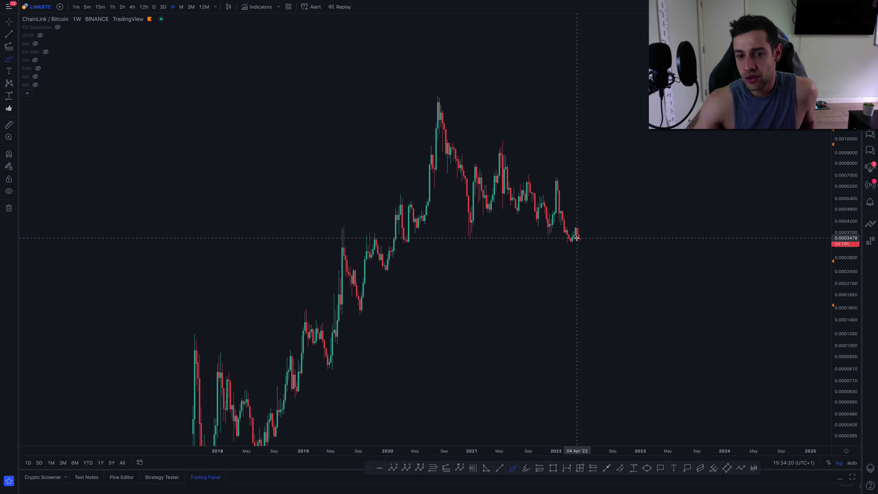
Brush a yellow support line near 0.00034 with a drop arrow to the lower line, and measure the drop with Price Range.
{"action": "left_click_drag", "start_coordinate": [325, 237], "coordinate": [672, 235]}
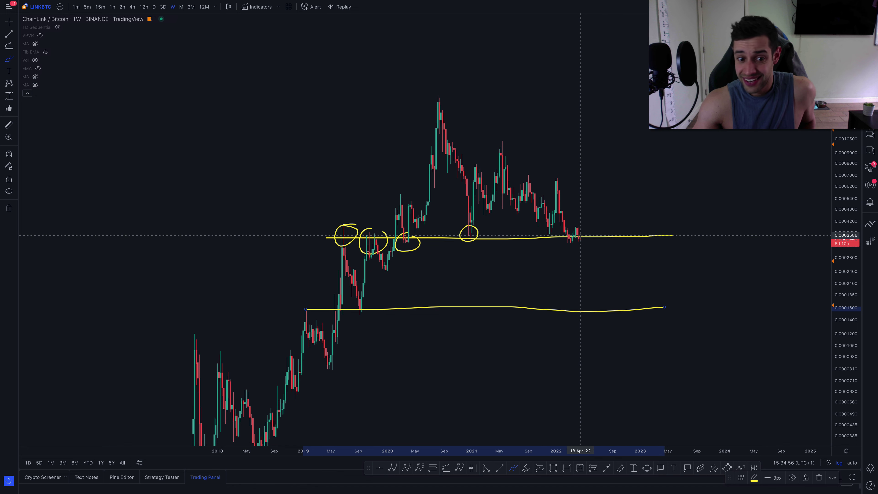
{"action": "mouse_move", "coordinate": [580, 236]}
{"action": "left_mouse_down"}
{"action": "mouse_move", "coordinate": [592, 306]}
{"action": "mouse_move", "coordinate": [595, 299]}
{"action": "mouse_move", "coordinate": [580, 300]}
{"action": "left_mouse_up"}
{"action": "left_click", "coordinate": [634, 467]}
{"action": "left_click", "coordinate": [599, 237]}
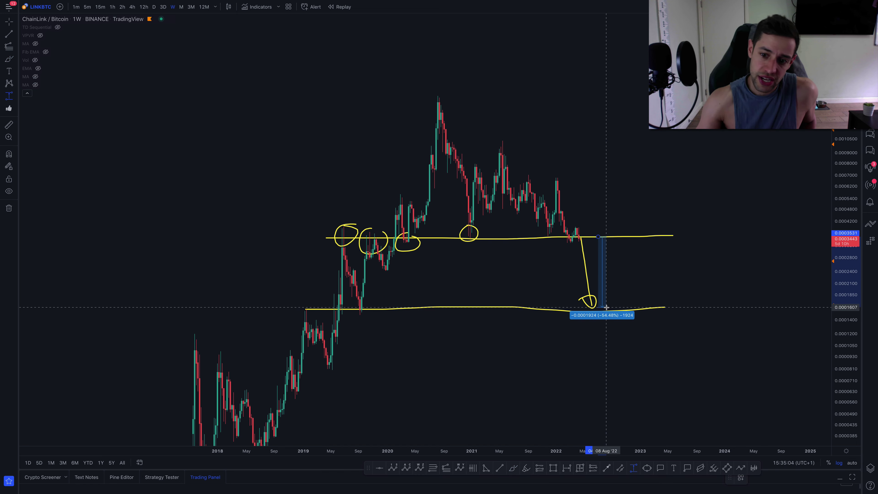
{"action": "key", "text": "Escape"}
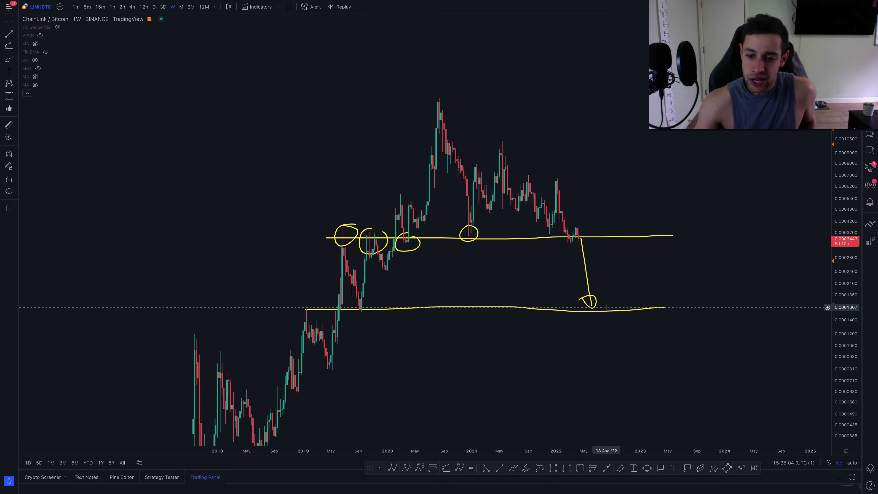
{"action": "left_click", "coordinate": [634, 469]}
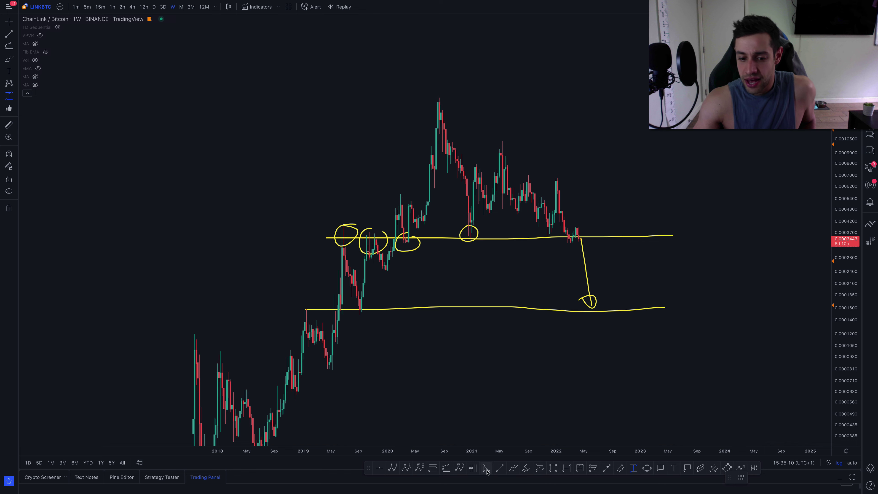
{"action": "key", "text": "Escape"}
Compress the price scale and draw a Fibonacci retracement from the chart low to the high.
{"action": "scroll", "coordinate": [619, 363], "scroll_direction": "down", "scroll_amount": 2}
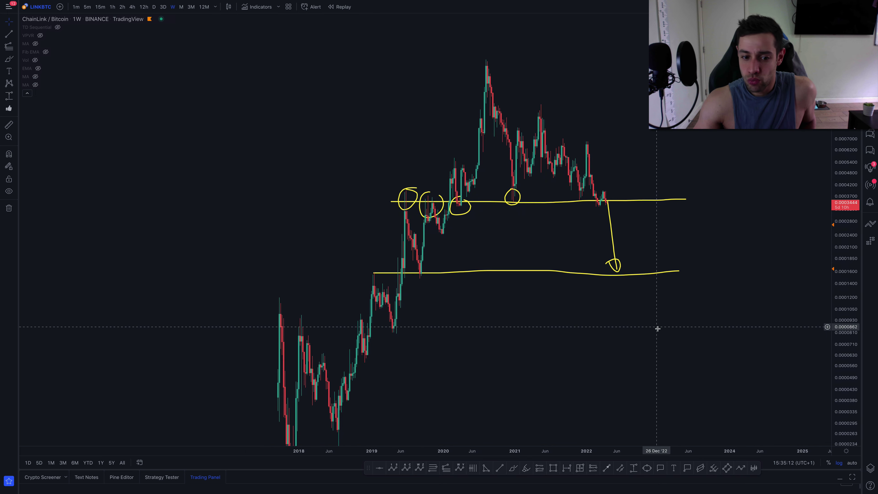
{"action": "left_click_drag", "start_coordinate": [844, 313], "coordinate": [844, 367]}
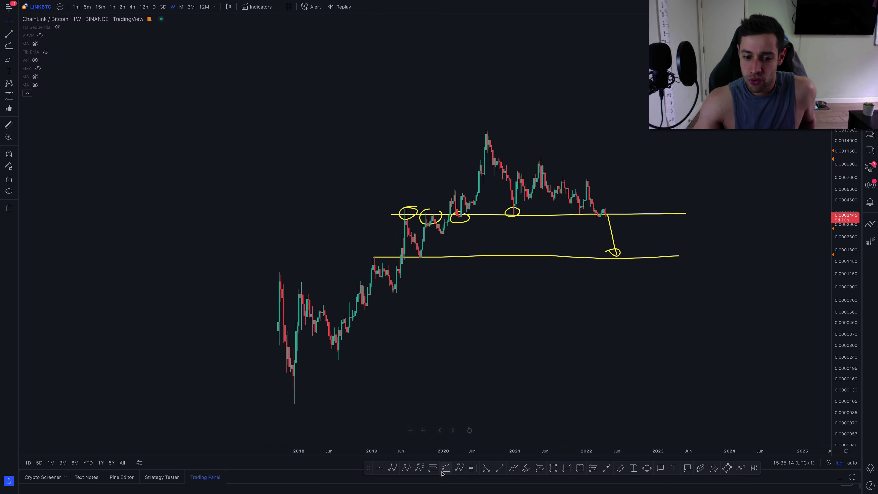
{"action": "left_click", "coordinate": [300, 404]}
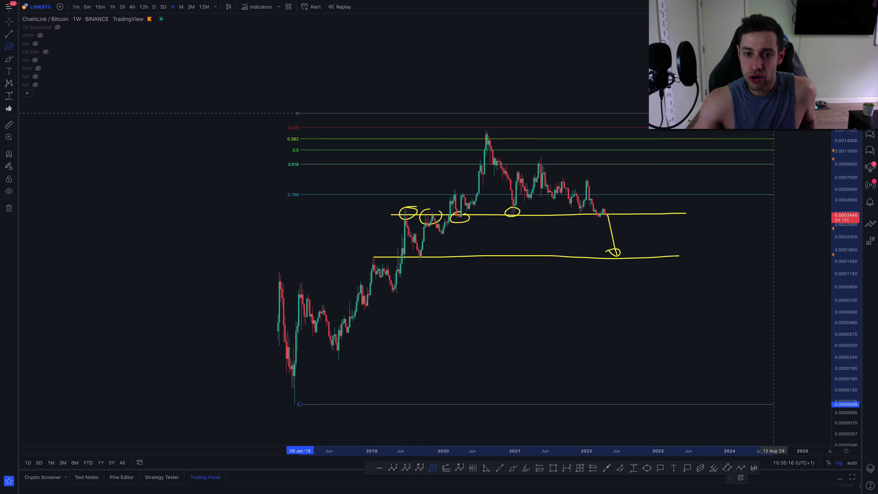
{"action": "left_click", "coordinate": [766, 131]}
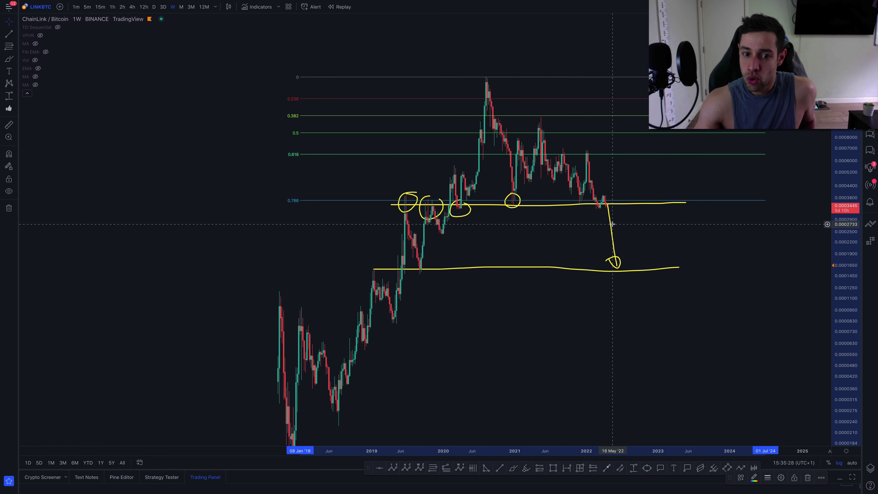
Brush two yellow lines between the support levels to form a middle zone.
{"action": "left_click", "coordinate": [512, 468]}
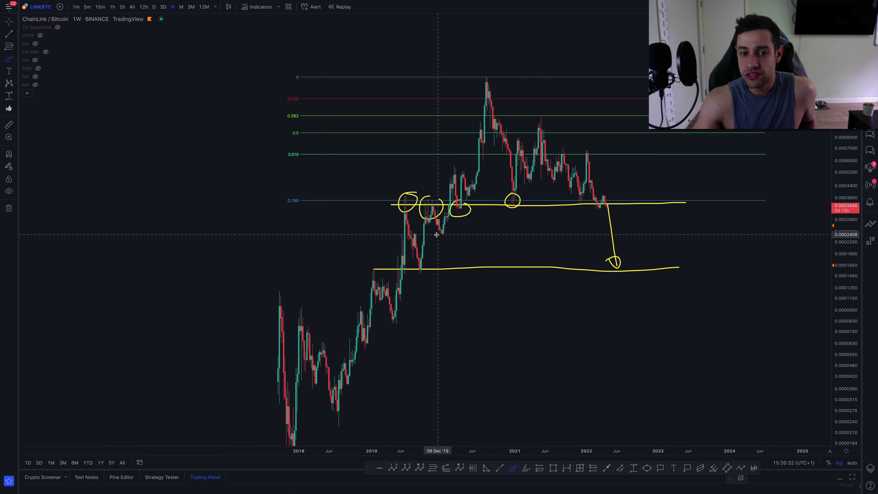
{"action": "left_click_drag", "start_coordinate": [434, 235], "coordinate": [643, 236]}
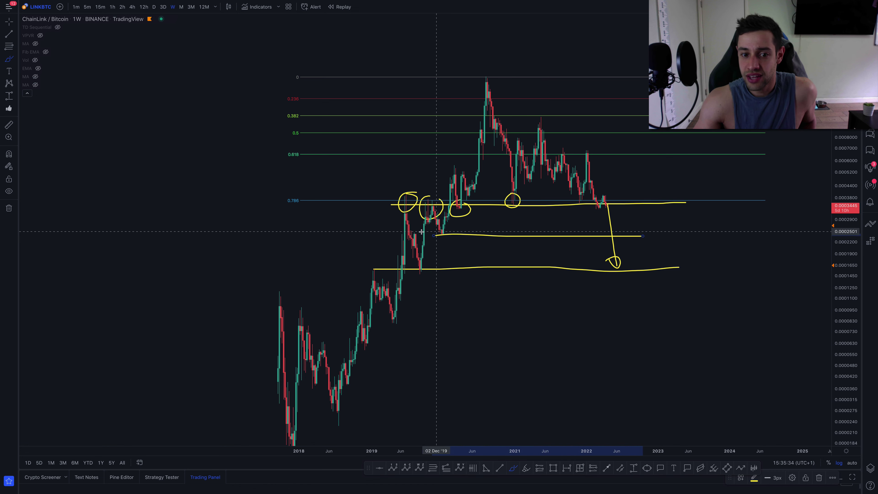
{"action": "mouse_move", "coordinate": [398, 234]}
{"action": "left_mouse_down"}
{"action": "mouse_move", "coordinate": [647, 237]}
{"action": "mouse_move", "coordinate": [607, 231]}
{"action": "mouse_move", "coordinate": [641, 229]}
{"action": "mouse_move", "coordinate": [614, 245]}
{"action": "left_mouse_up"}
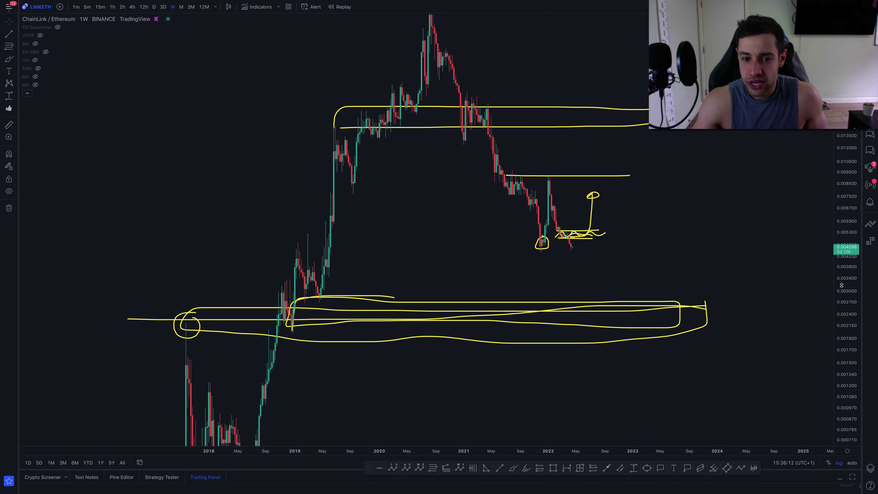
Switch LINKETH to the 1D daily interval and squeeze the price scale to bring recent candles into view.
{"action": "left_click_drag", "start_coordinate": [677, 261], "coordinate": [767, 280]}
{"action": "scroll", "coordinate": [845, 313], "scroll_direction": "up", "scroll_amount": 3}
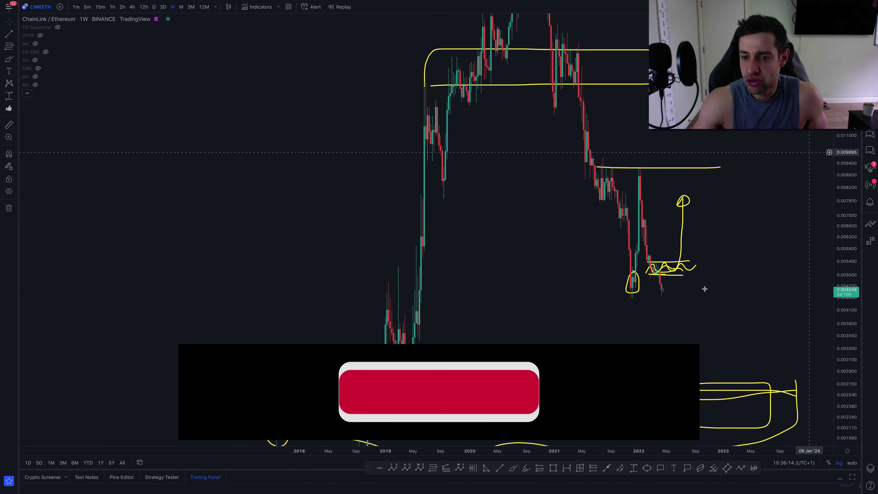
{"action": "type", "text": "1D"}
{"action": "key", "text": "Return"}
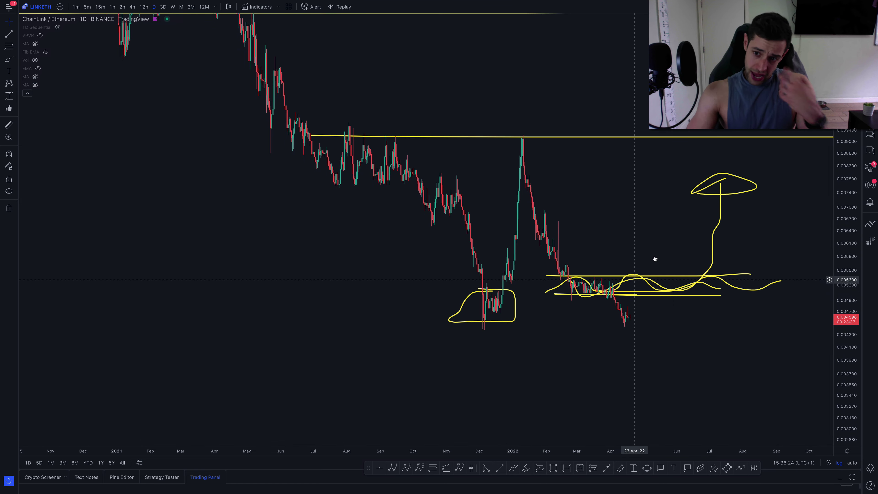
{"action": "left_click_drag", "start_coordinate": [846, 187], "coordinate": [745, 333]}
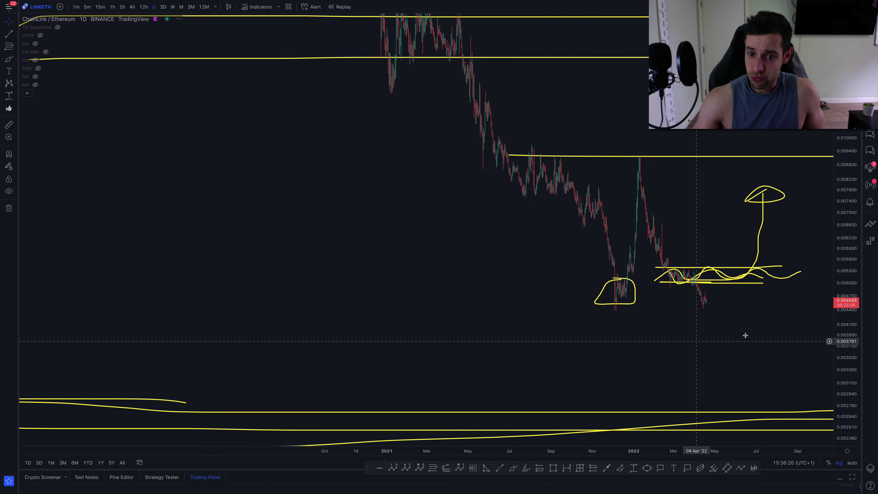
{"action": "scroll", "coordinate": [640, 333], "scroll_direction": "down", "scroll_amount": 3}
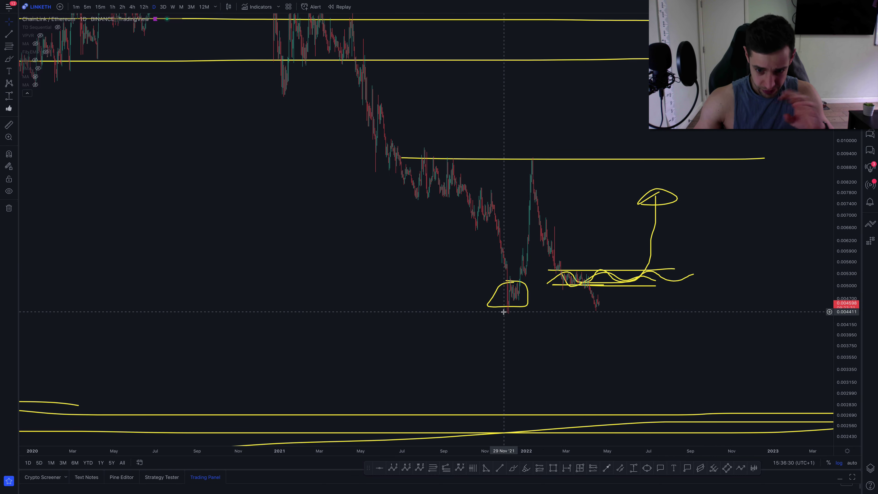
Brush a yellow arc over the consolidation and circle the latest candles below it.
{"action": "left_click", "coordinate": [513, 468]}
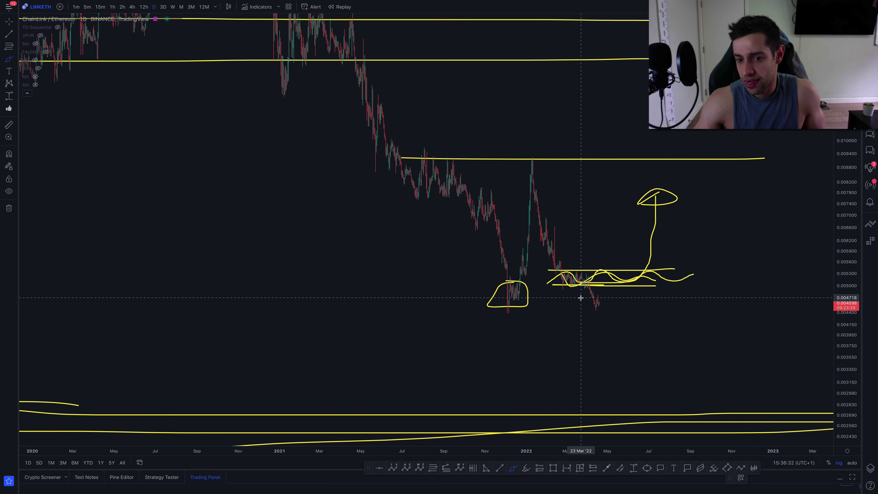
{"action": "left_click_drag", "start_coordinate": [626, 261], "coordinate": [556, 273]}
{"action": "mouse_move", "coordinate": [553, 310]}
{"action": "left_mouse_down"}
{"action": "mouse_move", "coordinate": [584, 251]}
{"action": "mouse_move", "coordinate": [550, 279]}
{"action": "mouse_move", "coordinate": [558, 312]}
{"action": "left_mouse_up"}
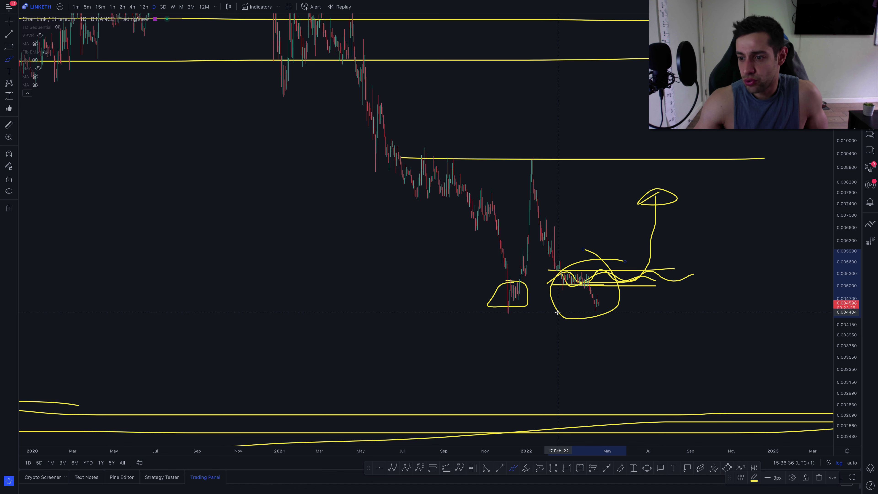
{"action": "scroll", "coordinate": [558, 312], "scroll_direction": "down", "scroll_amount": 5}
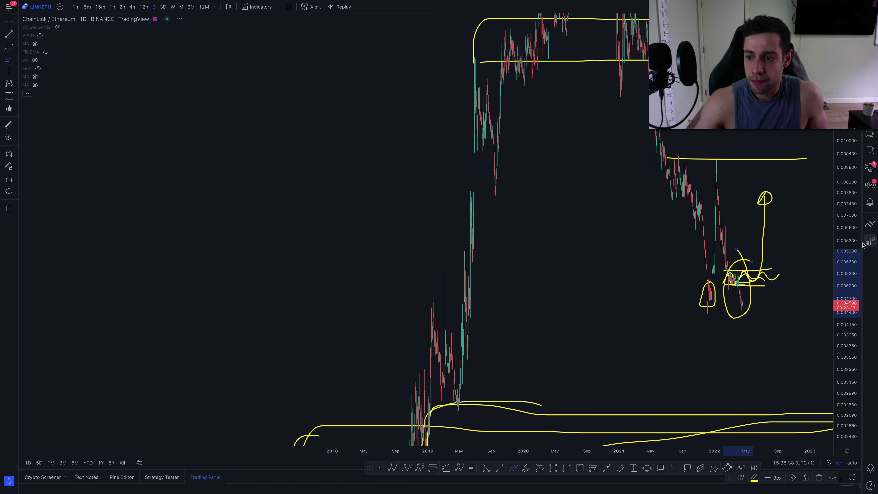
Brush a yellow zigzag decline toward the lower zone on the daily LINKETH chart.
{"action": "mouse_move", "coordinate": [845, 311]}
{"action": "left_mouse_down"}
{"action": "mouse_move", "coordinate": [844, 333]}
{"action": "mouse_move", "coordinate": [722, 320]}
{"action": "left_mouse_up"}
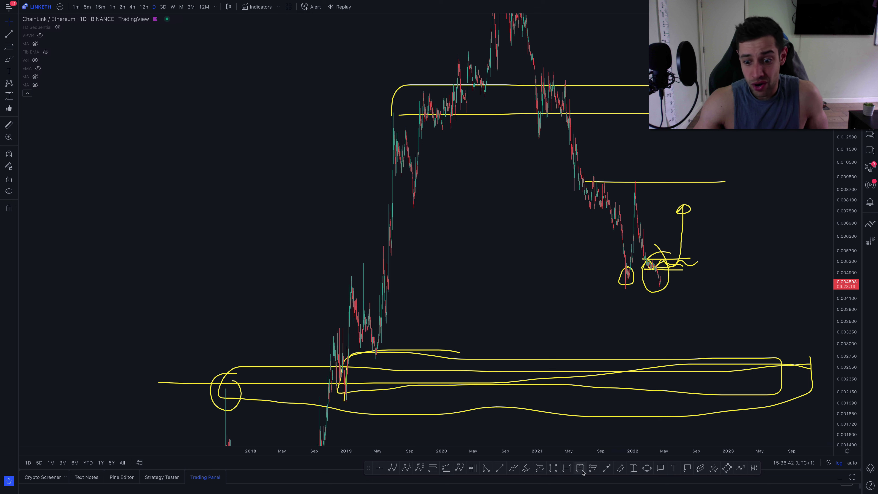
{"action": "left_click", "coordinate": [513, 468]}
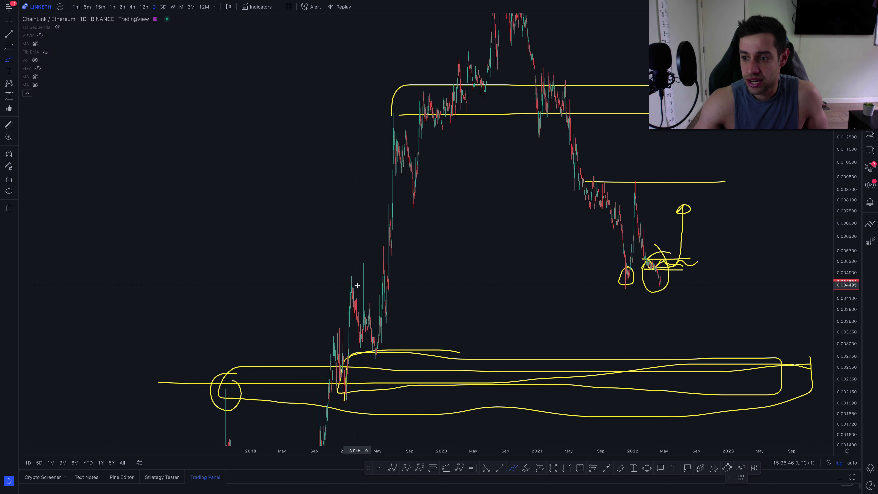
{"action": "left_click", "coordinate": [341, 400]}
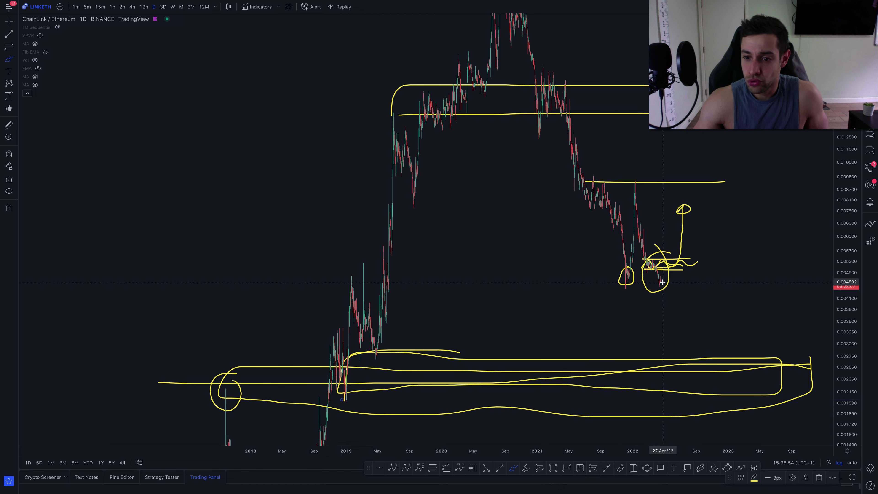
{"action": "mouse_move", "coordinate": [663, 282]}
{"action": "left_mouse_down"}
{"action": "mouse_move", "coordinate": [670, 321]}
{"action": "mouse_move", "coordinate": [678, 308]}
{"action": "mouse_move", "coordinate": [685, 331]}
{"action": "mouse_move", "coordinate": [707, 325]}
{"action": "mouse_move", "coordinate": [733, 353]}
{"action": "left_mouse_up"}
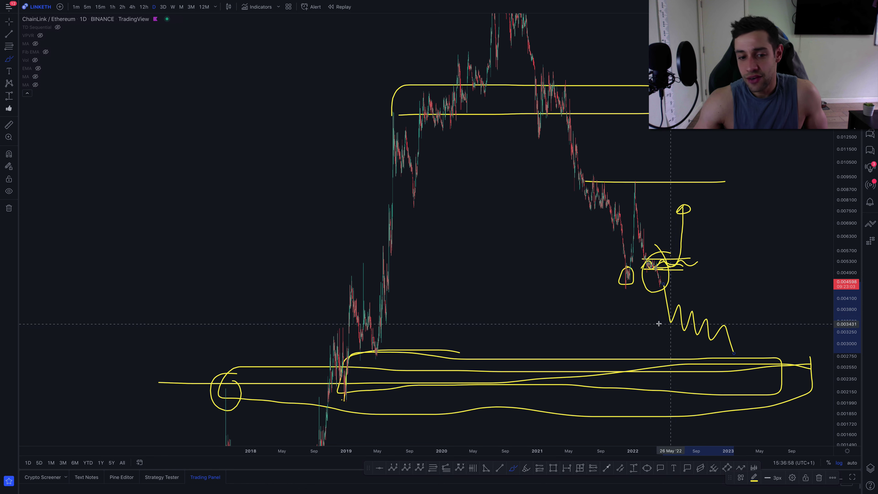
Add a horizontal yellow line at 0.0034 and a rising diagonal off the projected low.
{"action": "left_click_drag", "start_coordinate": [595, 323], "coordinate": [745, 326]}
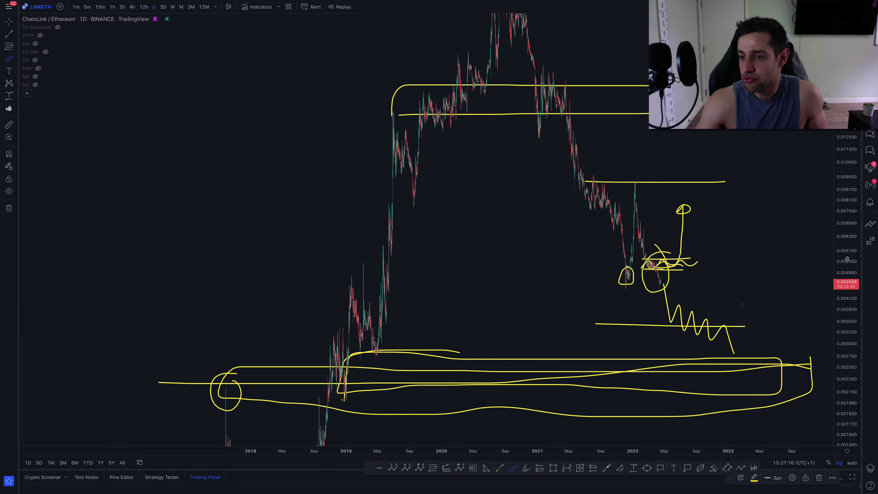
{"action": "scroll", "coordinate": [744, 325], "scroll_direction": "down", "scroll_amount": 3}
{"action": "left_click_drag", "start_coordinate": [786, 275], "coordinate": [736, 295]}
{"action": "key", "text": "Escape"}
{"action": "scroll", "coordinate": [819, 327], "scroll_direction": "right", "scroll_amount": 3}
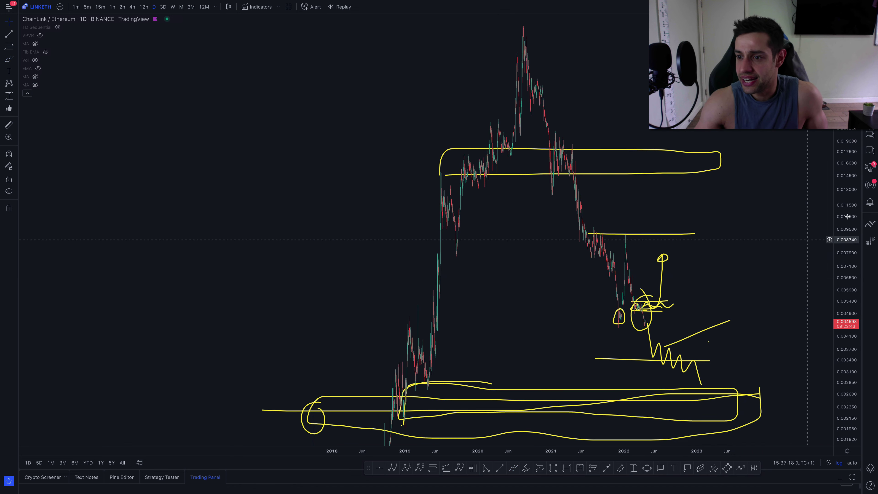